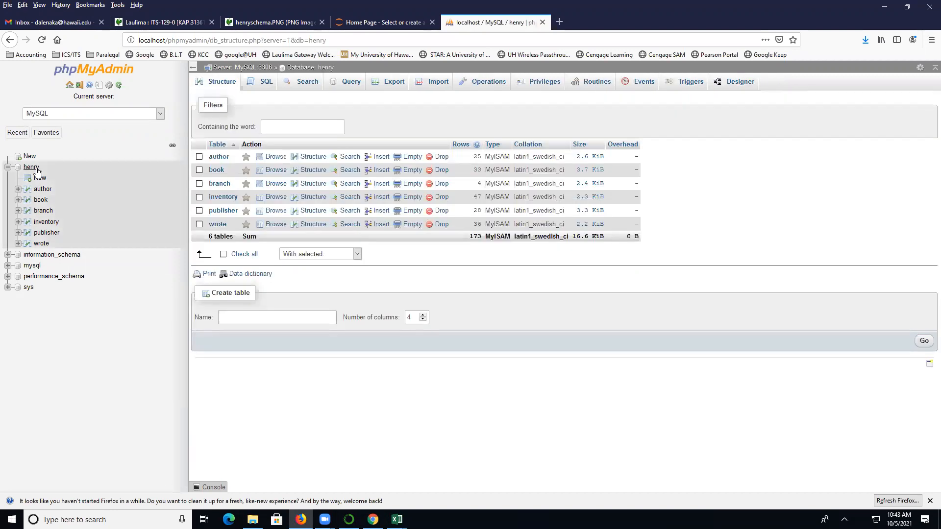
- Open the henry database's Designer diagram and show it in fullscreen
{"action": "left_click", "coordinate": [731, 90]}
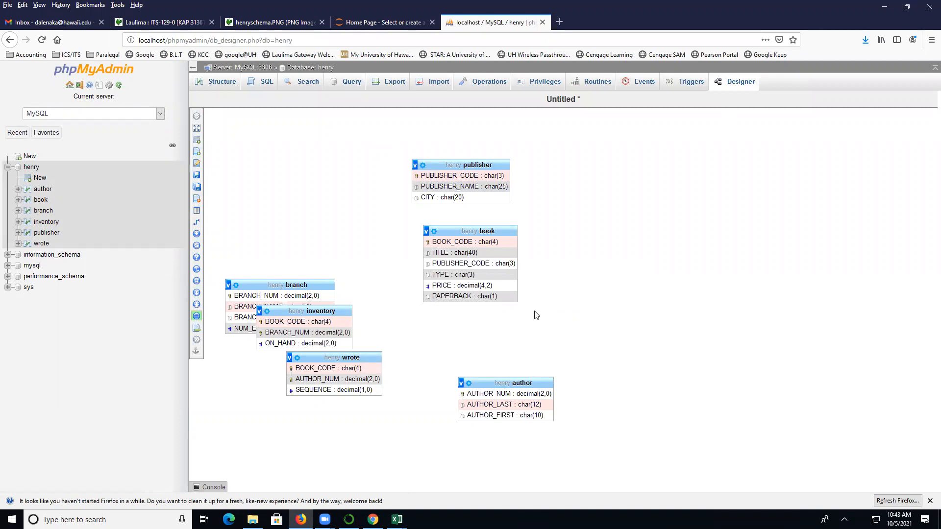
{"action": "mouse_move", "coordinate": [197, 163]}
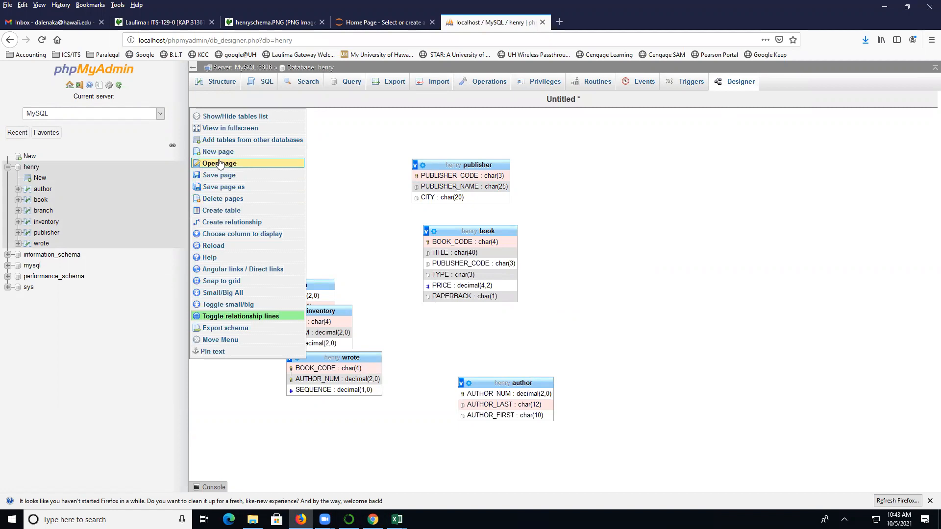
{"action": "left_click", "coordinate": [196, 128]}
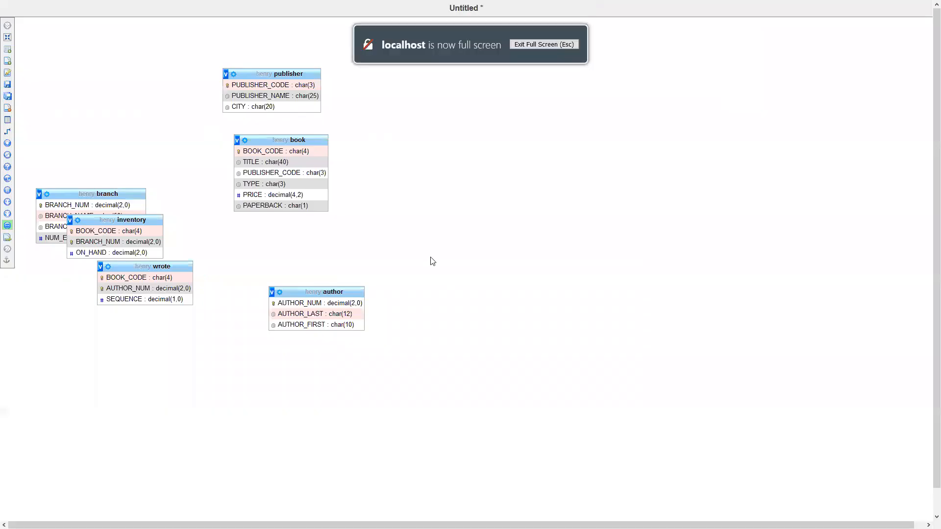
- Arrange the diagram with book near the middle, publisher below and to its left, and wrote between book and author to its right
{"action": "left_click_drag", "start_coordinate": [316, 142], "coordinate": [491, 168]}
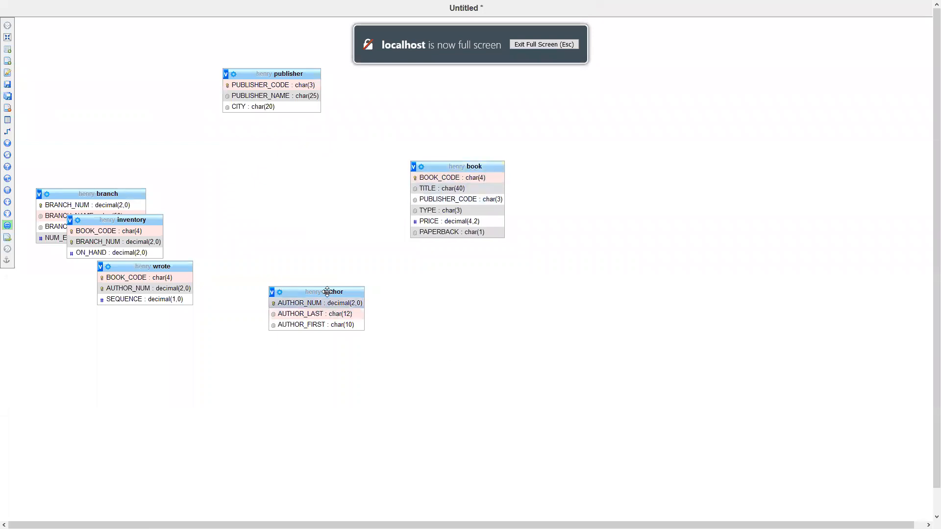
{"action": "left_click_drag", "start_coordinate": [330, 292], "coordinate": [706, 275]}
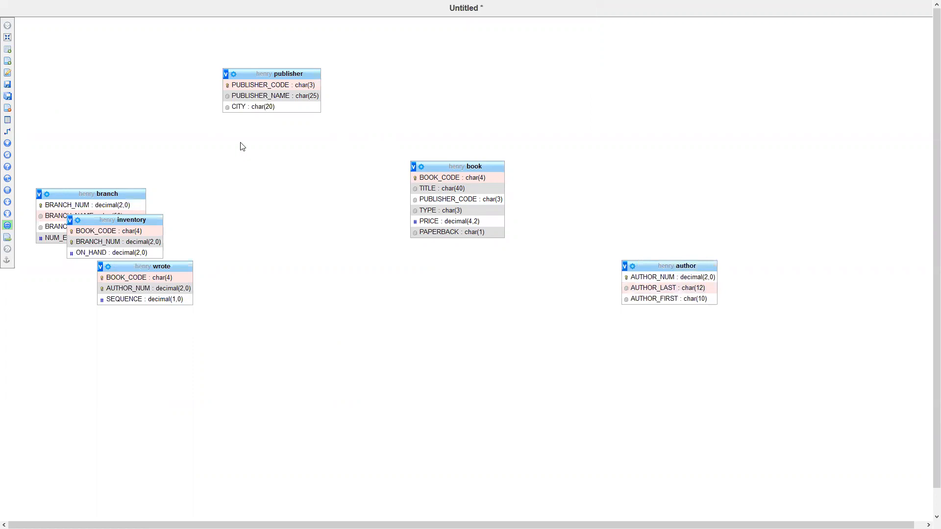
{"action": "left_click_drag", "start_coordinate": [312, 97], "coordinate": [324, 371]}
{"action": "left_click_drag", "start_coordinate": [164, 266], "coordinate": [588, 271]}
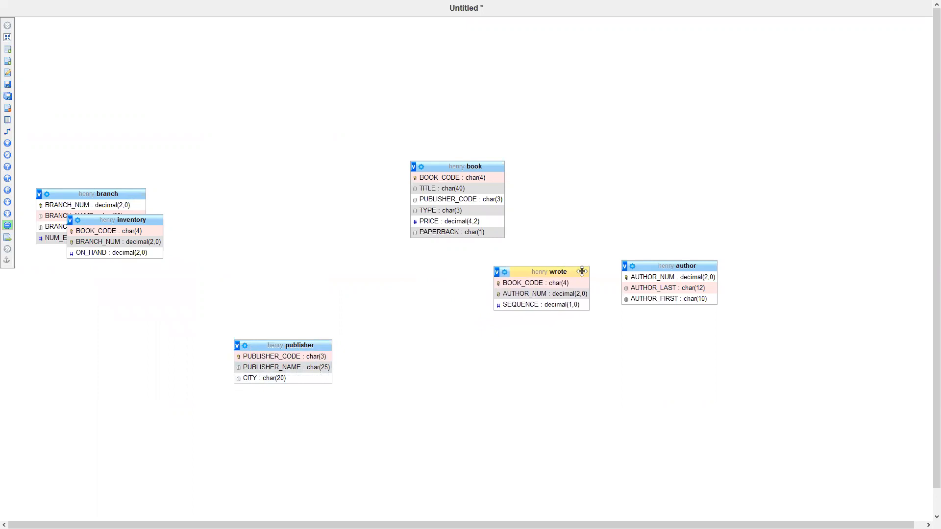
{"action": "left_click_drag", "start_coordinate": [677, 267], "coordinate": [688, 281]}
{"action": "left_click_drag", "start_coordinate": [568, 273], "coordinate": [598, 219]}
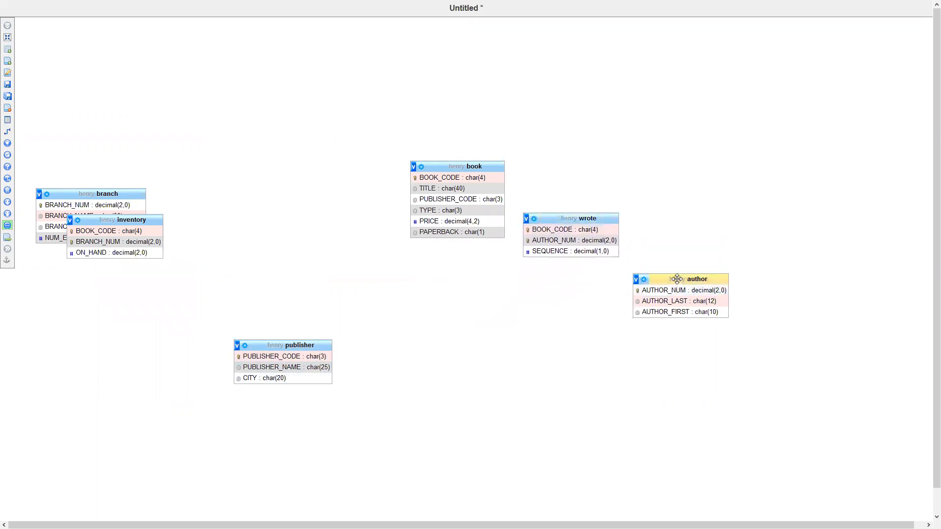
{"action": "left_click_drag", "start_coordinate": [677, 279], "coordinate": [717, 278]}
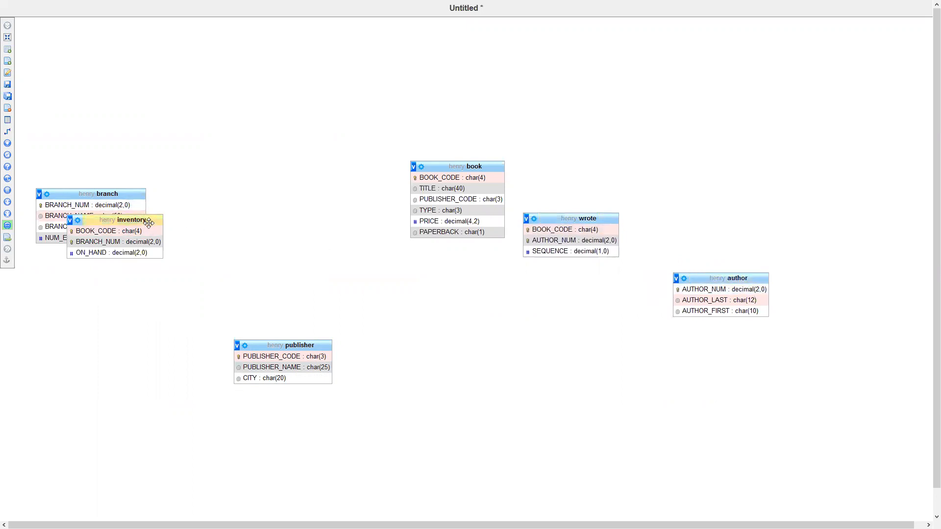
- Separate the overlapping tables by placing inventory left of book and branch to the upper left of inventory
{"action": "left_click_drag", "start_coordinate": [164, 224], "coordinate": [337, 186]}
{"action": "left_click_drag", "start_coordinate": [100, 194], "coordinate": [134, 119]}
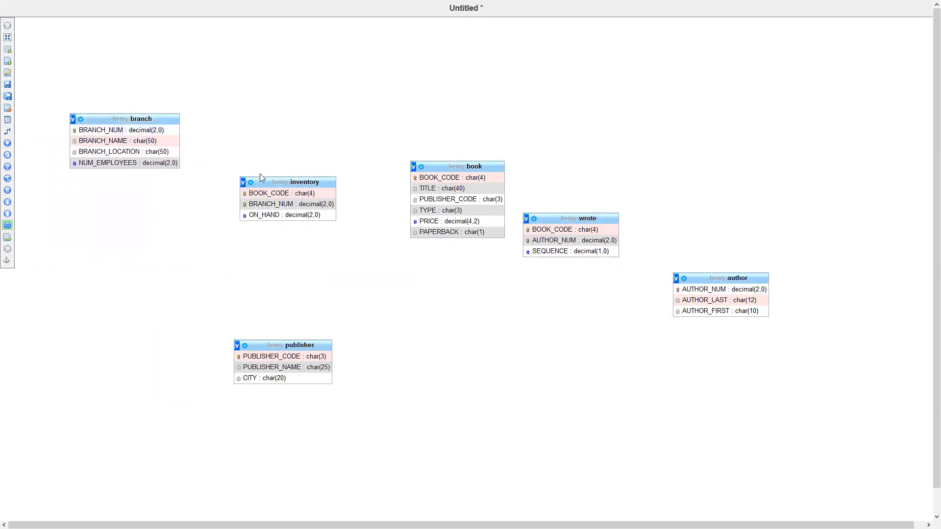
{"action": "left_click_drag", "start_coordinate": [275, 181], "coordinate": [269, 164]}
- Leave fullscreen and compare the table layout with the henryschema.PNG relationship diagram, returning to the designer
{"action": "mouse_move", "coordinate": [4, 33]}
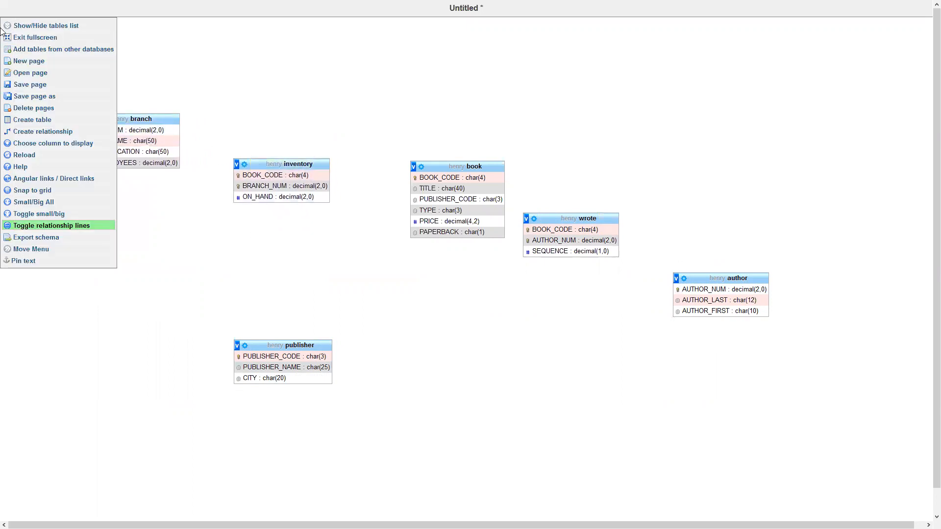
{"action": "left_click", "coordinate": [8, 38]}
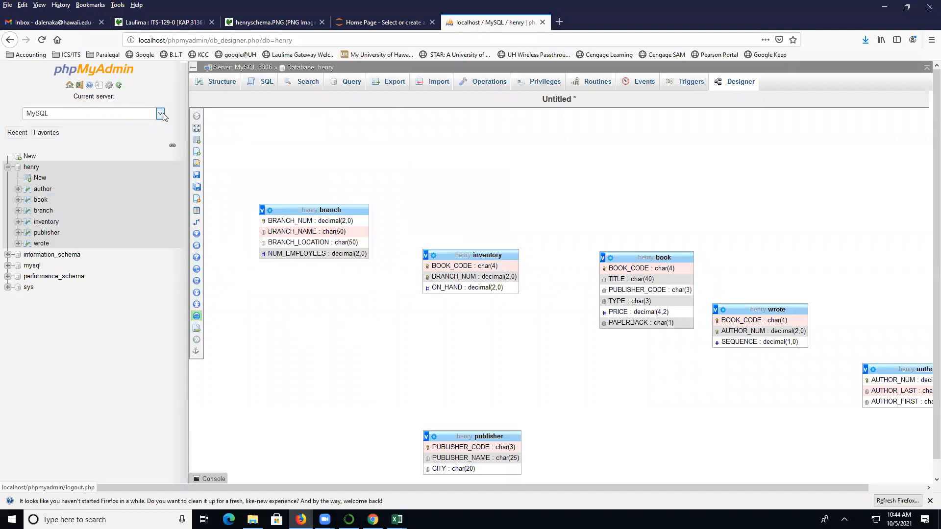
{"action": "left_click", "coordinate": [267, 22]}
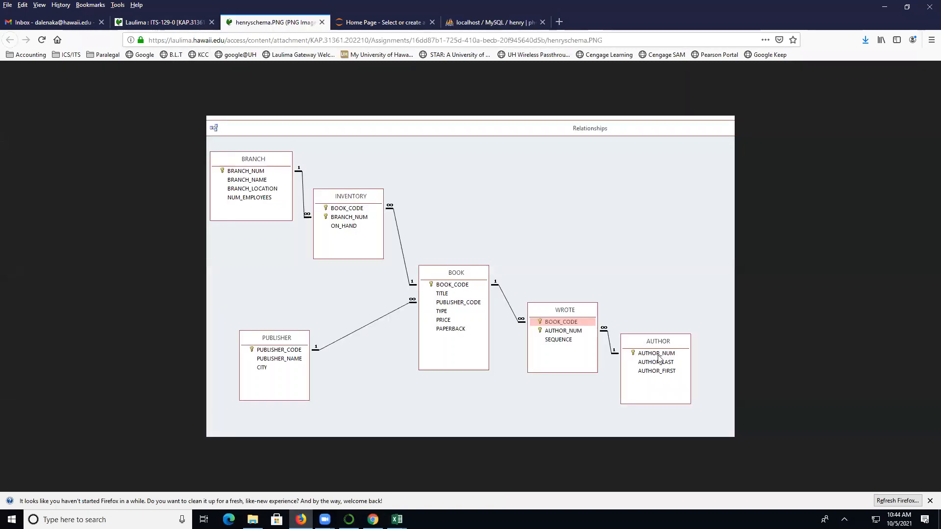
{"action": "left_click", "coordinate": [493, 22]}
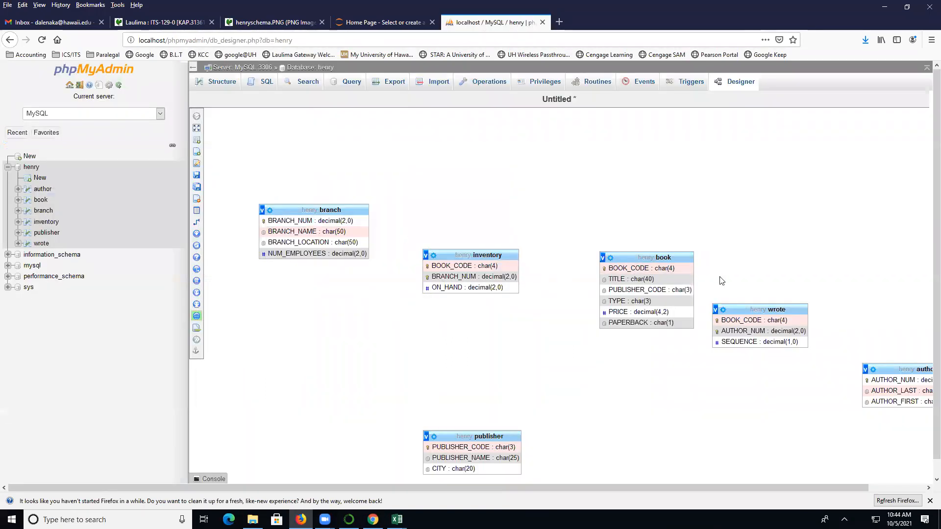
- Refine the layout in fullscreen, moving book nearer inventory, wrote between book and author, author level with wrote, and publisher closer below inventory
{"action": "left_click_drag", "start_coordinate": [654, 257], "coordinate": [628, 264]}
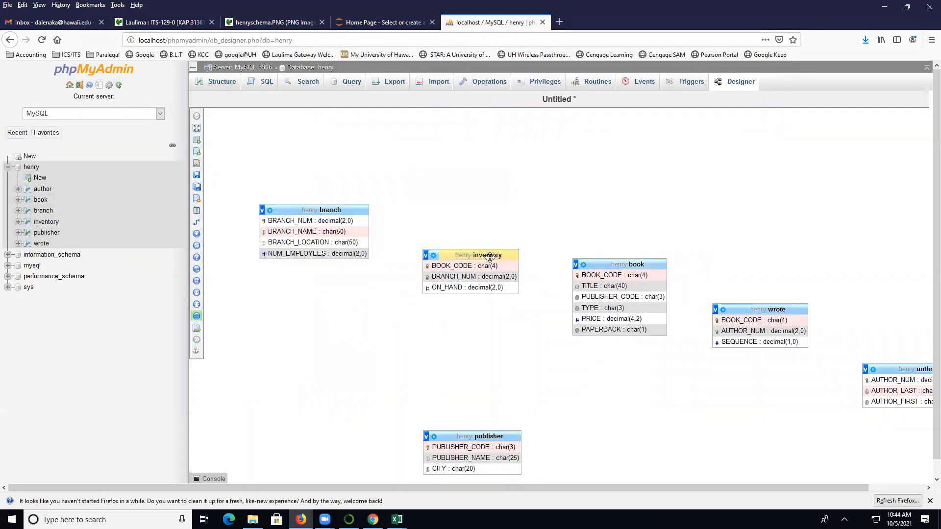
{"action": "left_click_drag", "start_coordinate": [489, 256], "coordinate": [484, 244]}
{"action": "left_click_drag", "start_coordinate": [755, 309], "coordinate": [883, 368]}
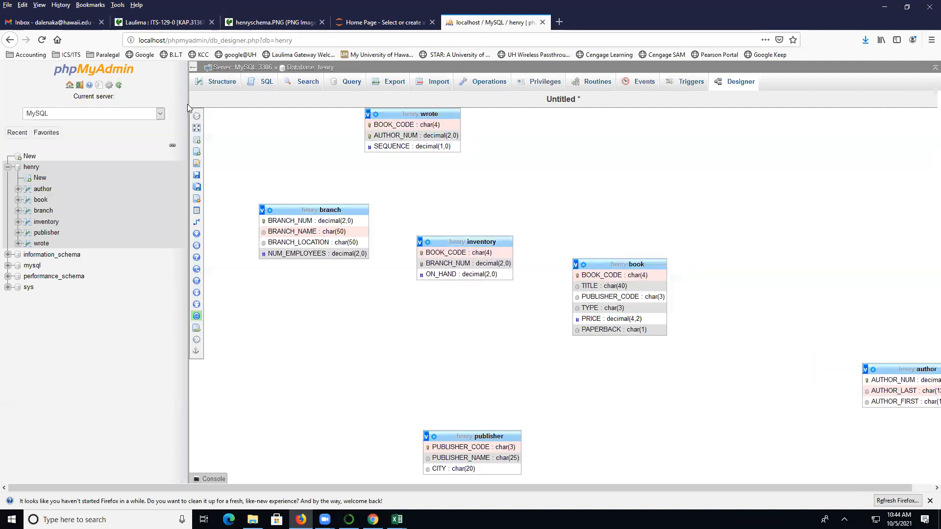
{"action": "left_click", "coordinate": [196, 129]}
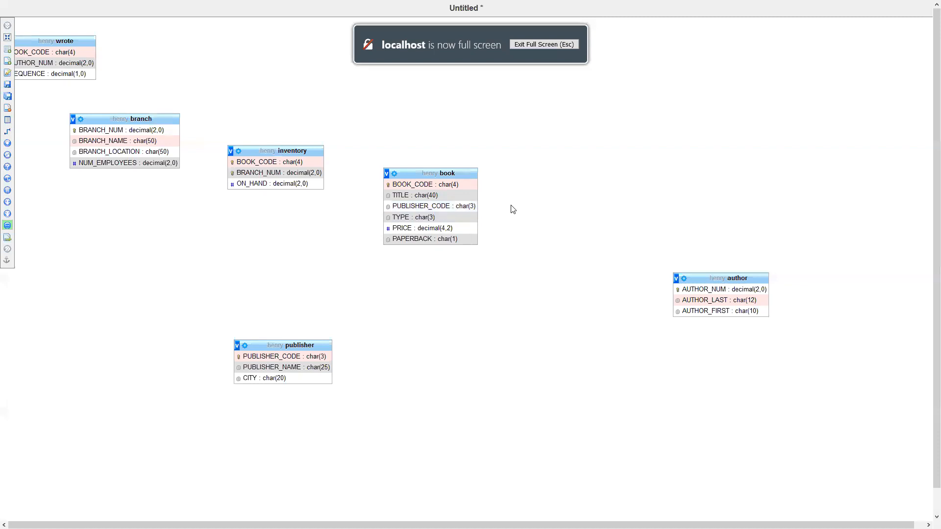
{"action": "left_click_drag", "start_coordinate": [75, 41], "coordinate": [645, 253]}
{"action": "left_click_drag", "start_coordinate": [711, 279], "coordinate": [731, 251]}
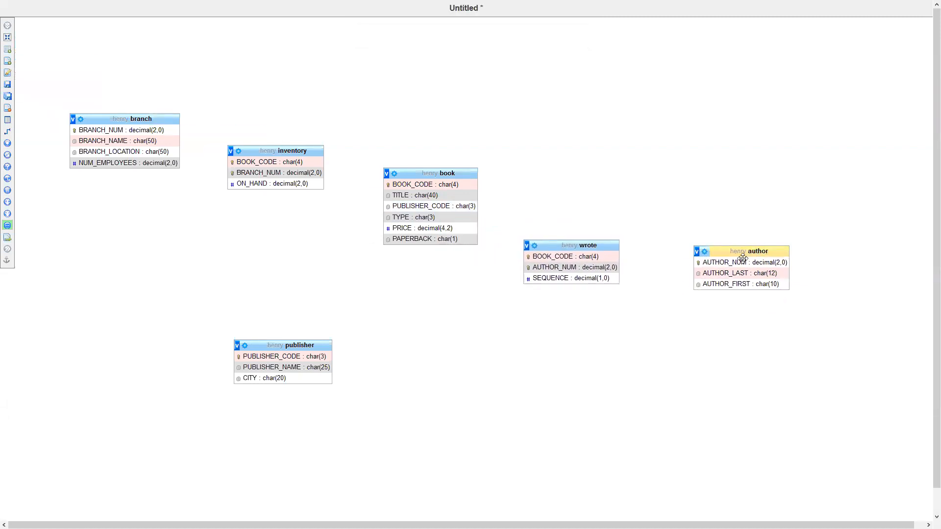
{"action": "left_click_drag", "start_coordinate": [294, 342], "coordinate": [273, 293]}
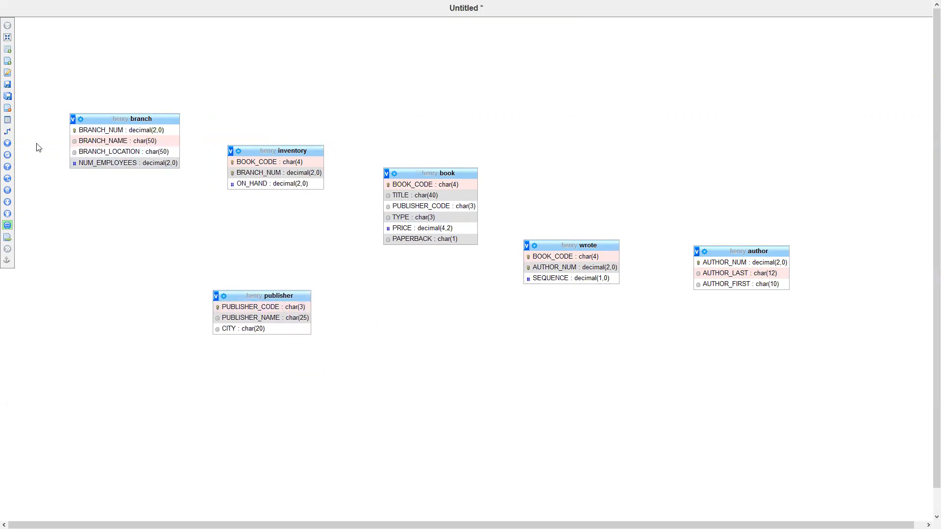
- Try to create a relationship from publisher's PUBLISHER_CODE as the referenced key to book's PUBLISHER_CODE as the foreign key
{"action": "mouse_move", "coordinate": [6, 133]}
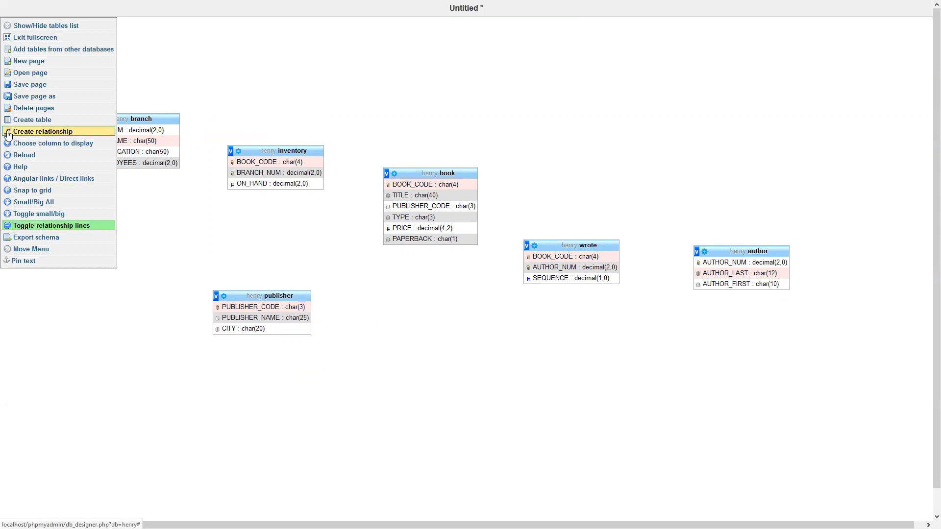
{"action": "left_click", "coordinate": [8, 133]}
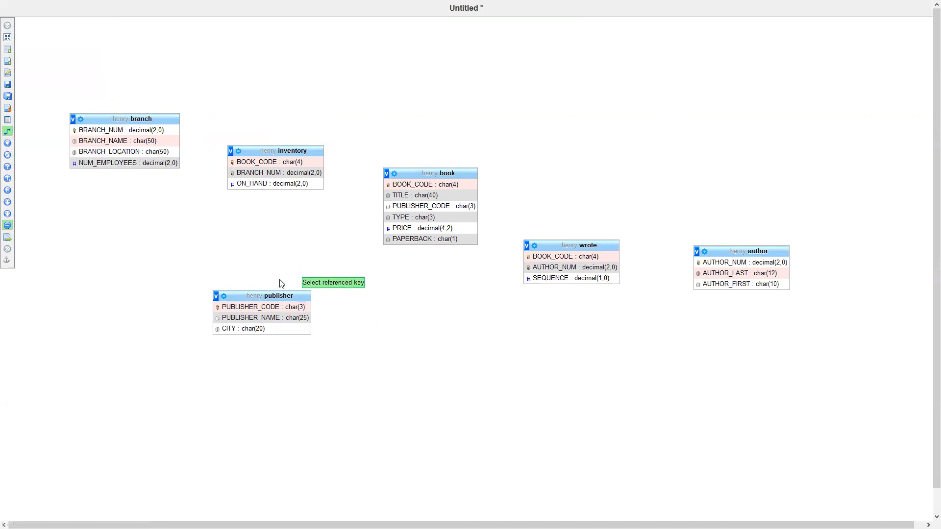
{"action": "left_click", "coordinate": [263, 308]}
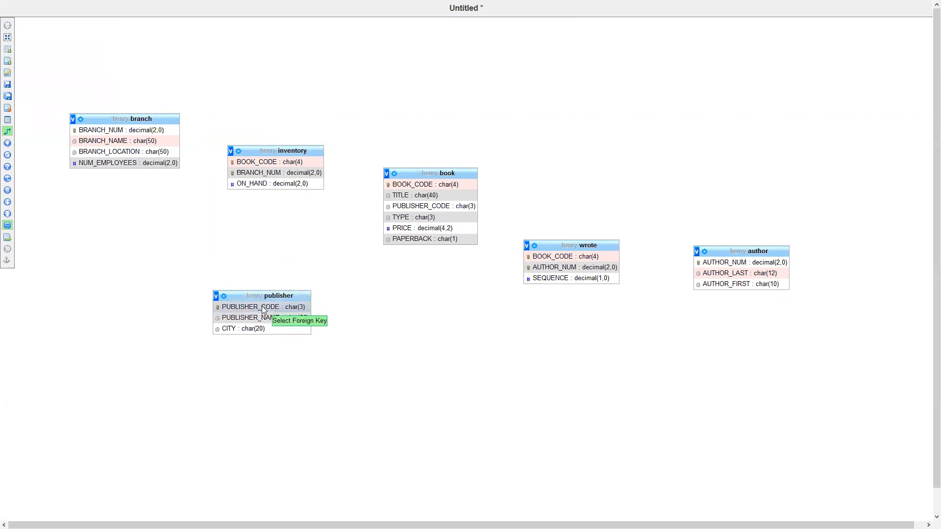
{"action": "left_click", "coordinate": [398, 208]}
{"action": "left_click", "coordinate": [429, 228]}
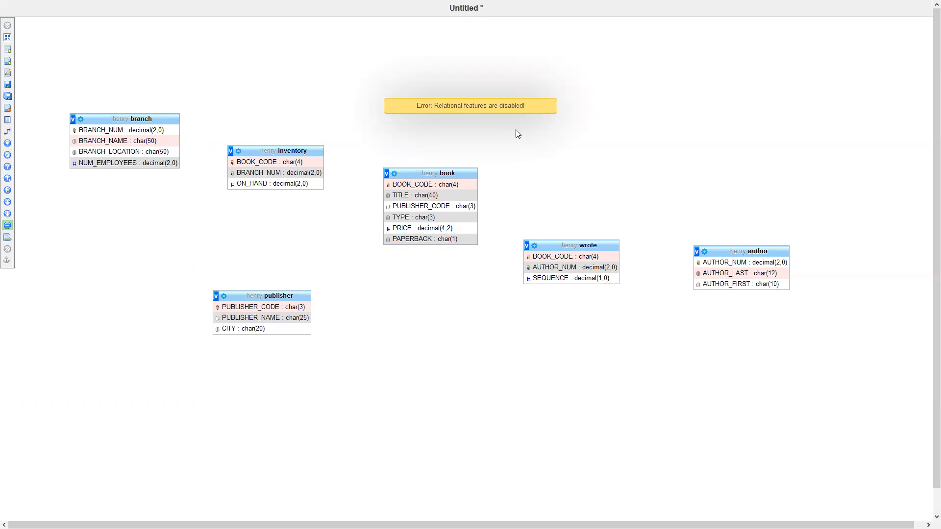
- Leave fullscreen and try to save the designer page without giving it a name
{"action": "mouse_move", "coordinate": [12, 78]}
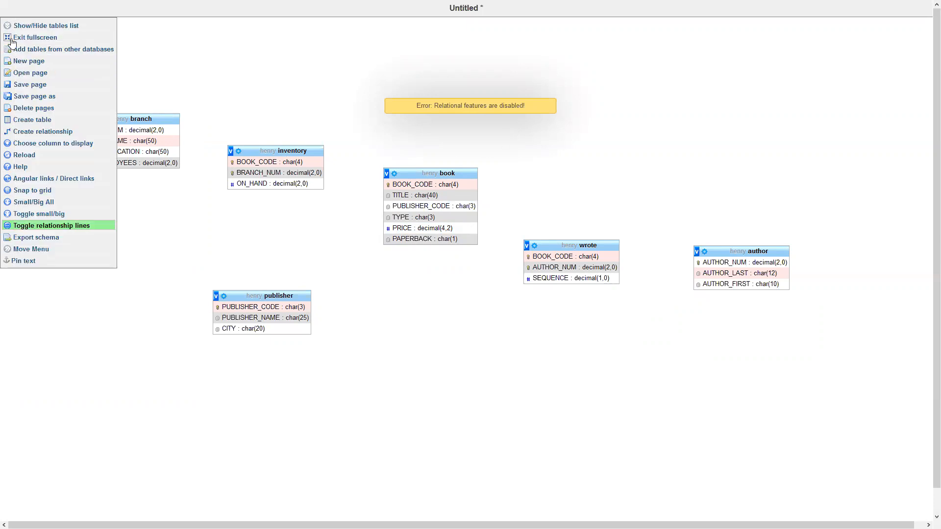
{"action": "left_click", "coordinate": [10, 41]}
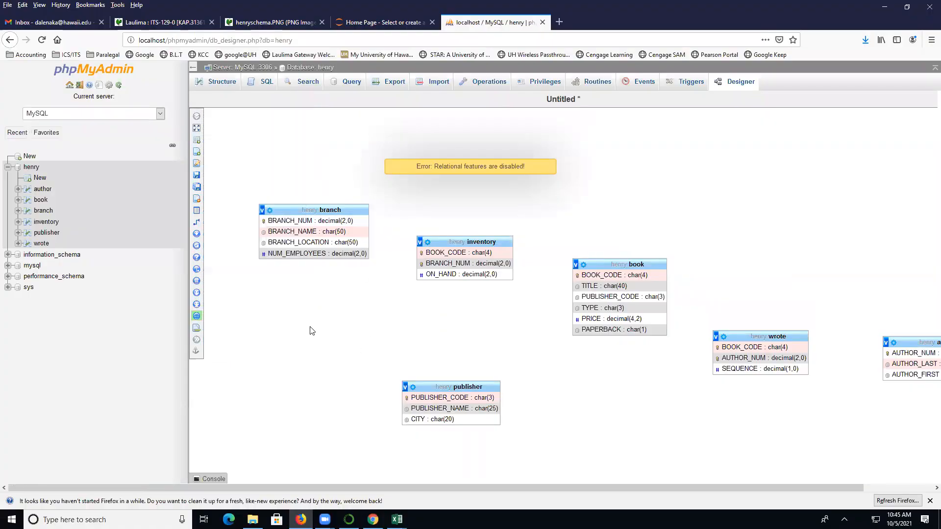
{"action": "mouse_move", "coordinate": [206, 207]}
{"action": "left_click", "coordinate": [211, 176]}
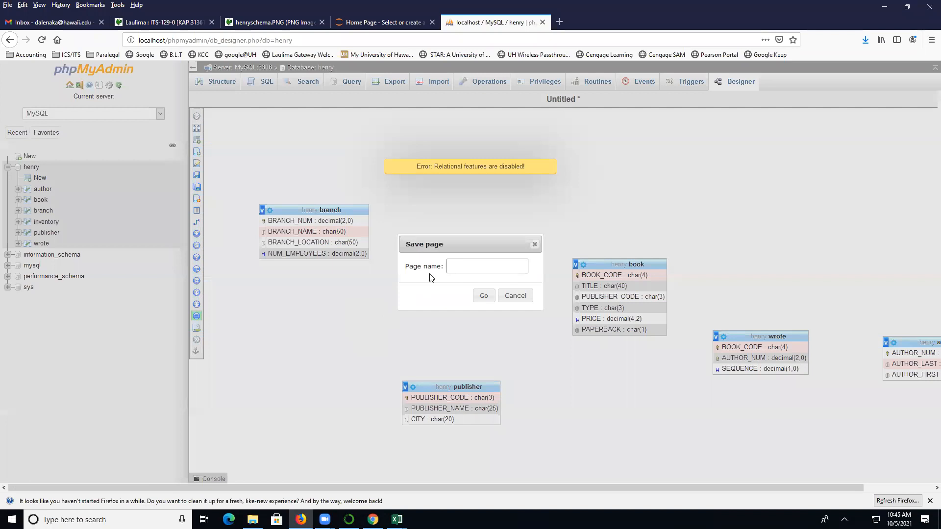
{"action": "left_click", "coordinate": [483, 295]}
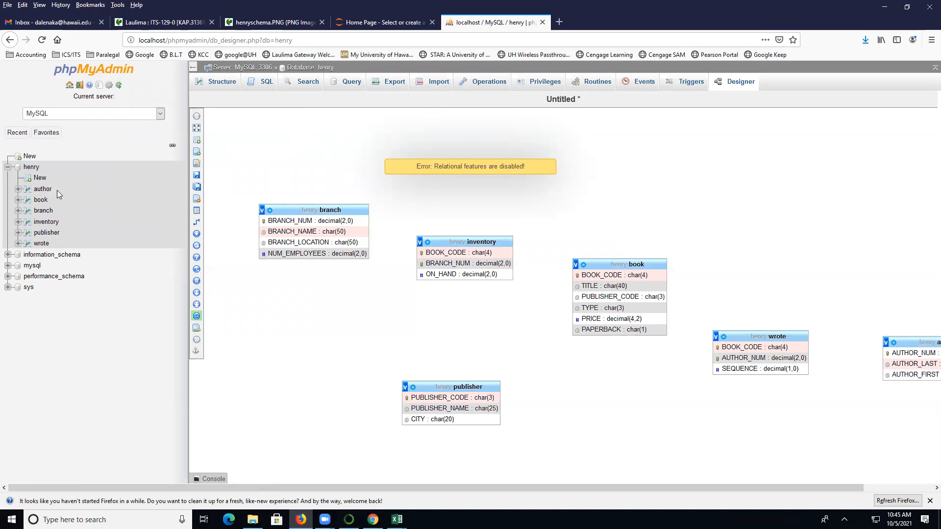
- Change the author table's storage engine to InnoDB, apply the change, and check the table's structure for the relation view
{"action": "left_click", "coordinate": [43, 189]}
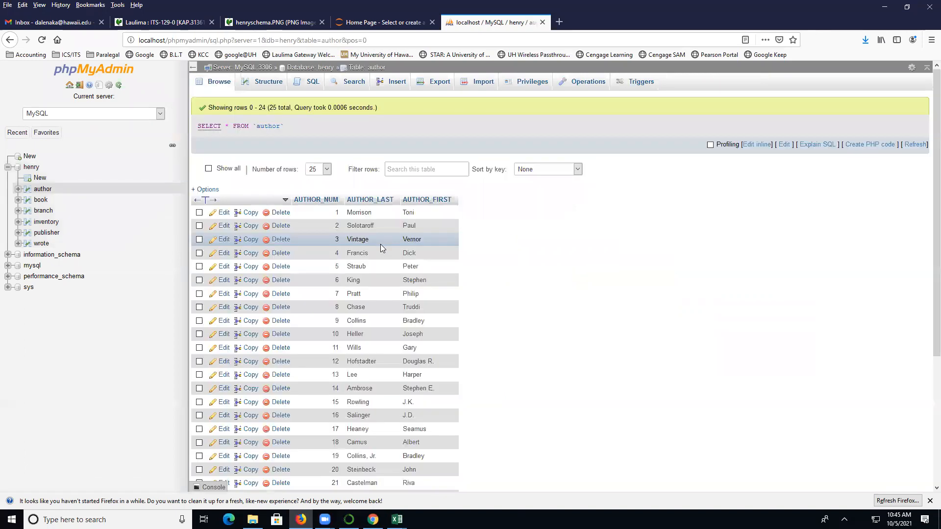
{"action": "left_click", "coordinate": [275, 84]}
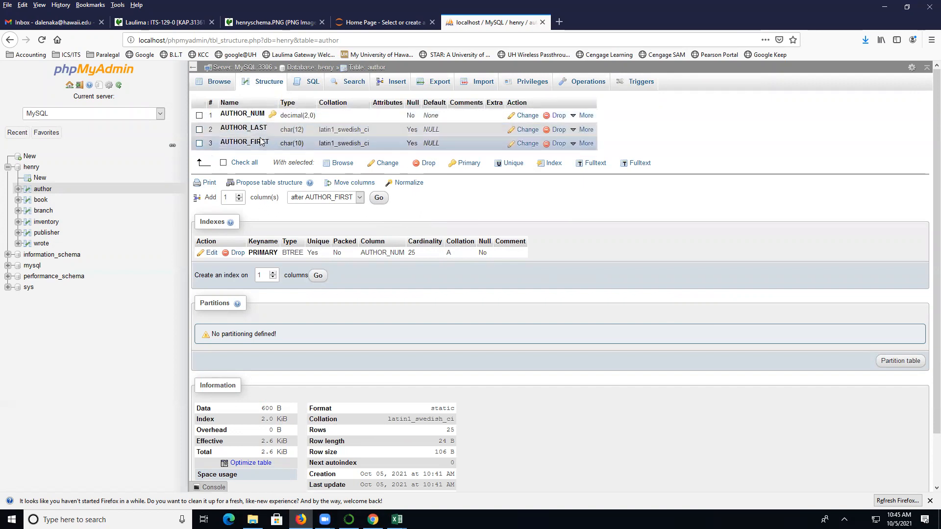
{"action": "left_click", "coordinate": [597, 87]}
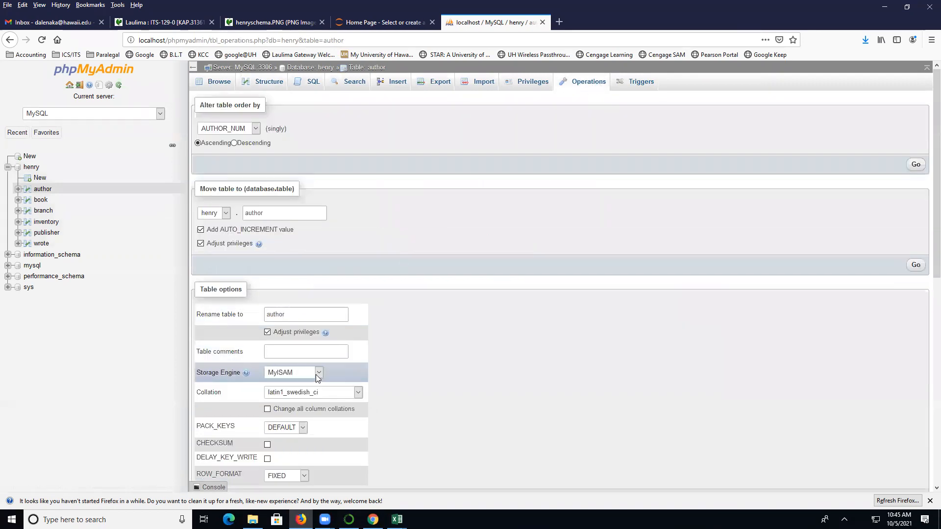
{"action": "left_click", "coordinate": [316, 374]}
{"action": "left_click", "coordinate": [290, 384]}
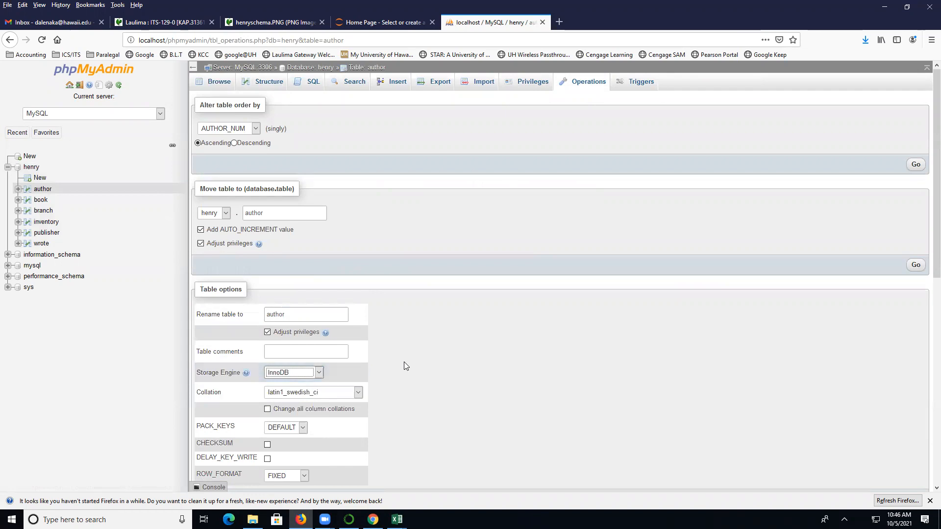
{"action": "scroll", "coordinate": [406, 366], "scroll_direction": "down", "scroll_amount": 3}
{"action": "left_click", "coordinate": [915, 400]}
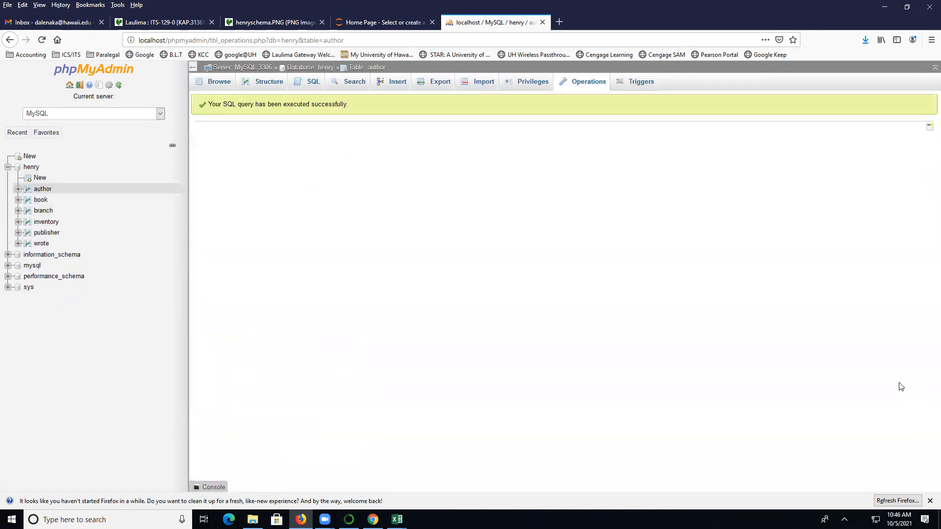
{"action": "left_click", "coordinate": [267, 82]}
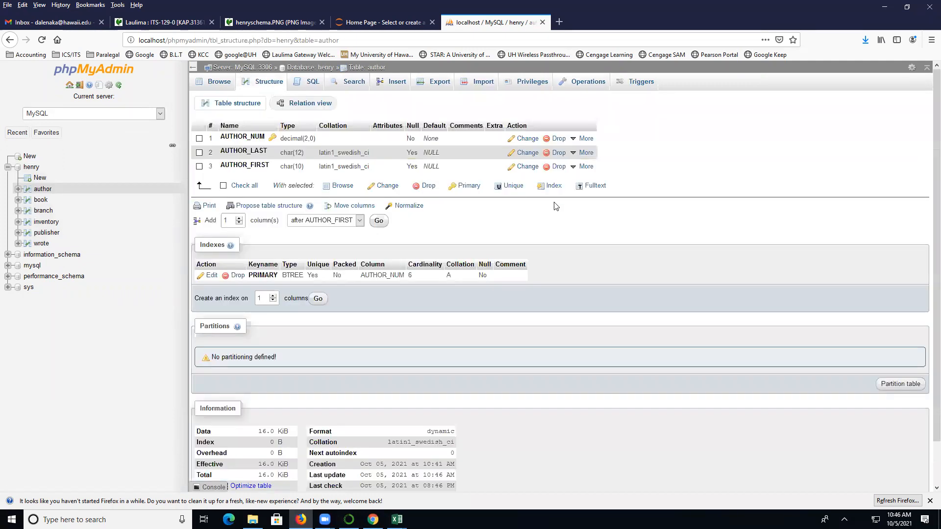
- Change the book table's storage engine to InnoDB, apply the change, and check the table's structure
{"action": "left_click", "coordinate": [41, 200]}
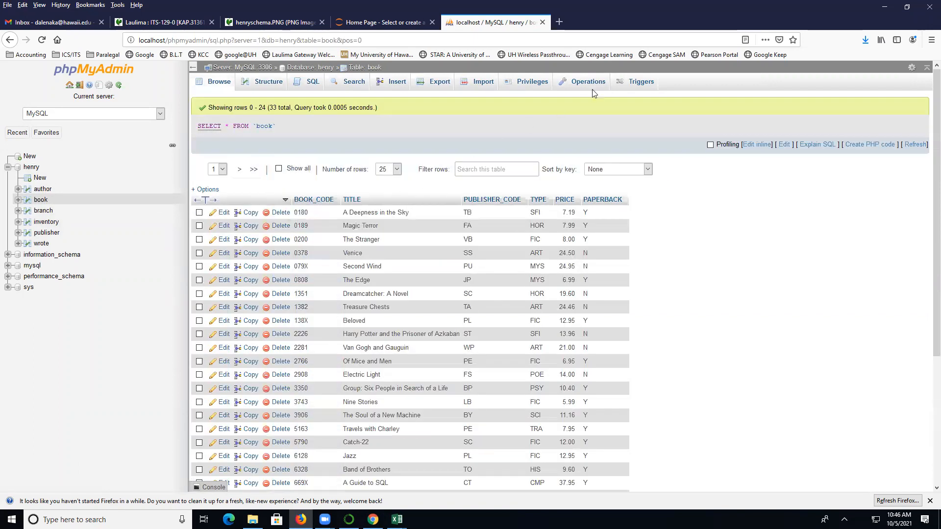
{"action": "left_click", "coordinate": [598, 86]}
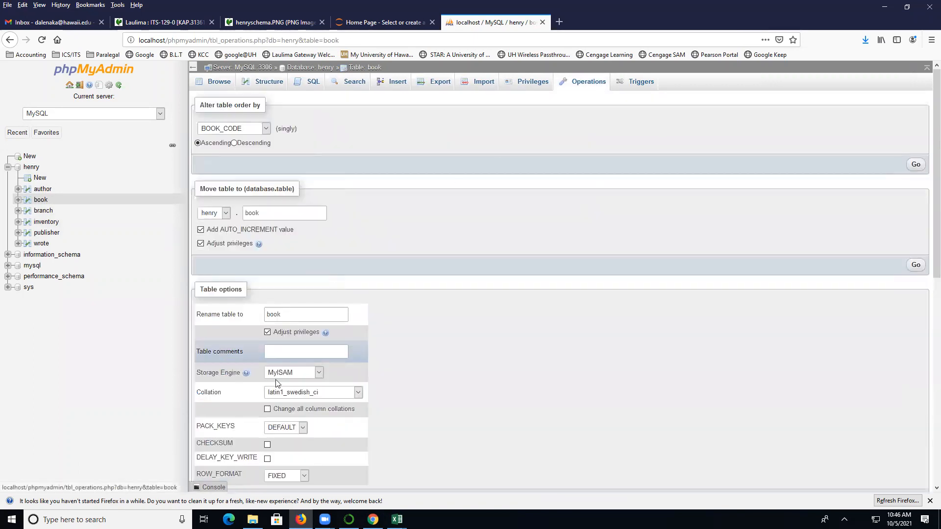
{"action": "left_click", "coordinate": [303, 373]}
{"action": "left_click", "coordinate": [304, 386]}
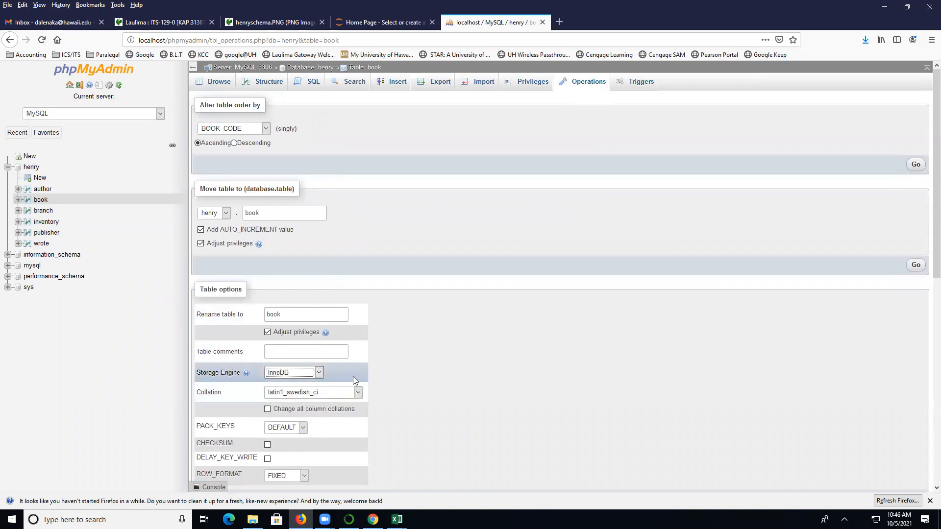
{"action": "scroll", "coordinate": [866, 431], "scroll_direction": "down", "scroll_amount": 1}
{"action": "scroll", "coordinate": [866, 435], "scroll_direction": "down", "scroll_amount": 1}
{"action": "left_click", "coordinate": [915, 452]}
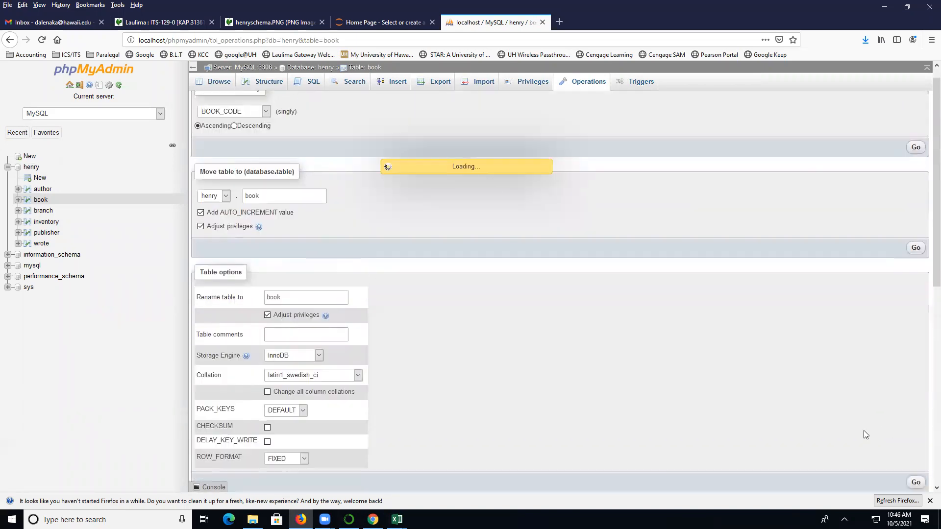
{"action": "left_click", "coordinate": [269, 82]}
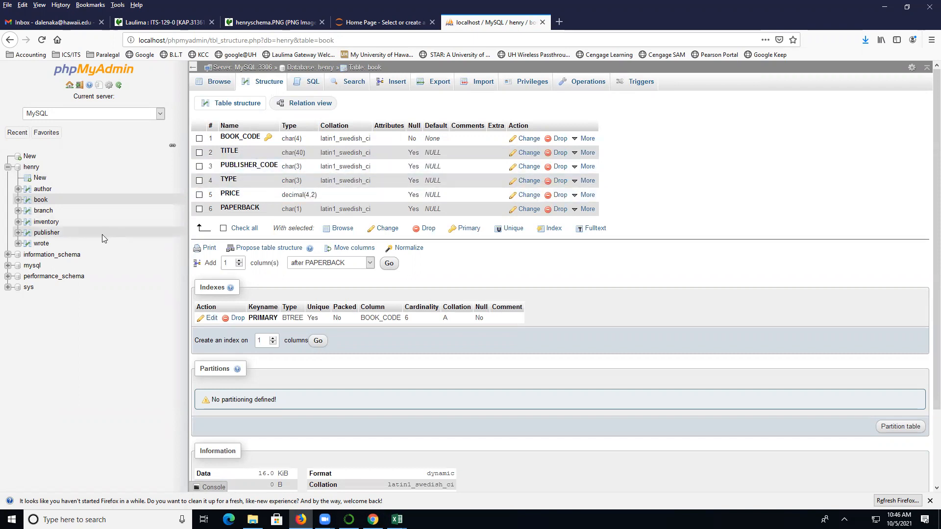
- Review the publisher table's structure, and add an index on the book table's PUBLISHER_CODE column
{"action": "left_click", "coordinate": [81, 231]}
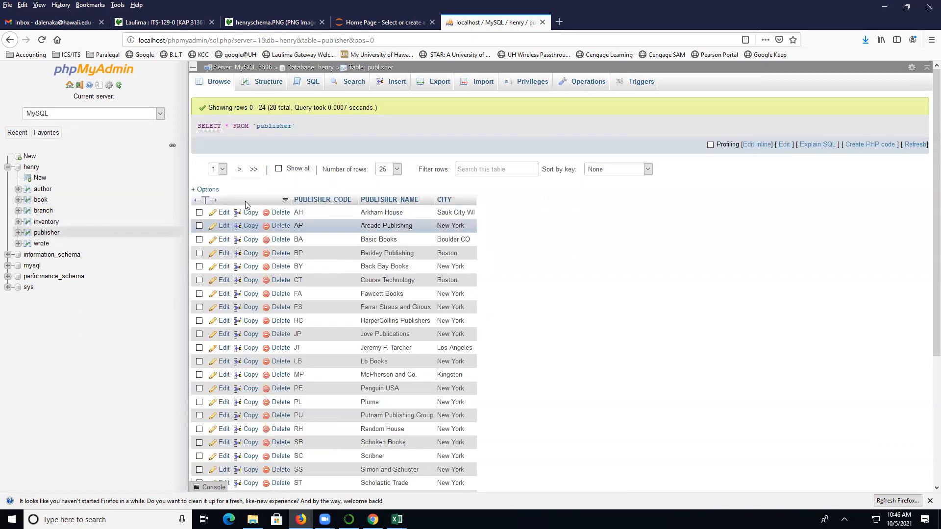
{"action": "left_click", "coordinate": [270, 83]}
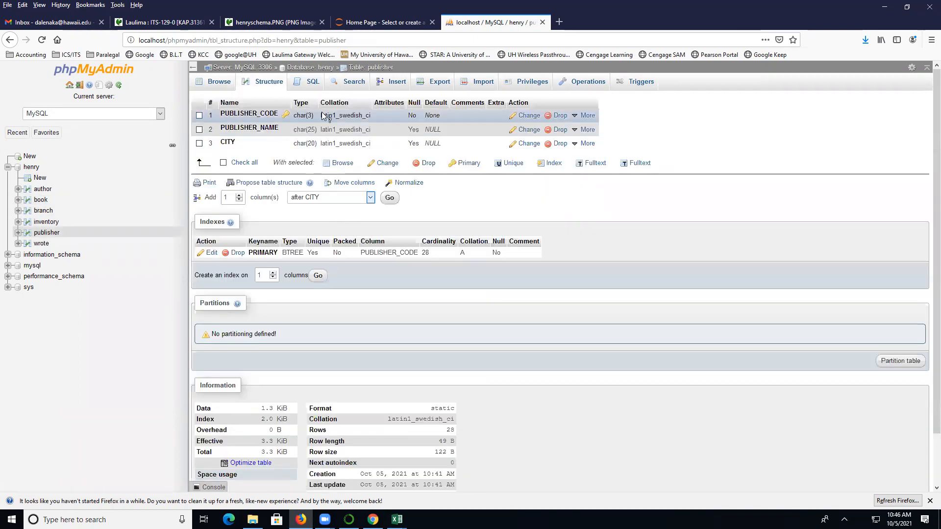
{"action": "left_click", "coordinate": [40, 200]}
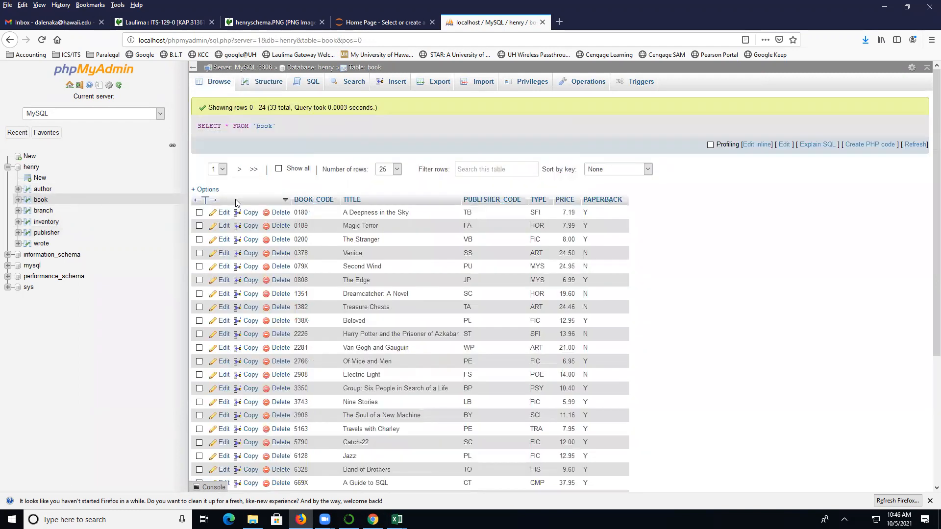
{"action": "left_click", "coordinate": [278, 82]}
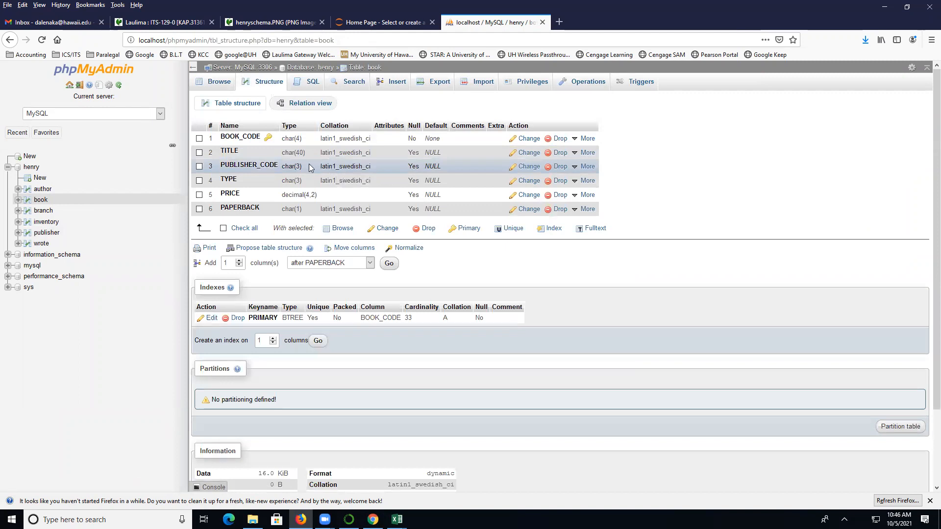
{"action": "mouse_move", "coordinate": [588, 167]}
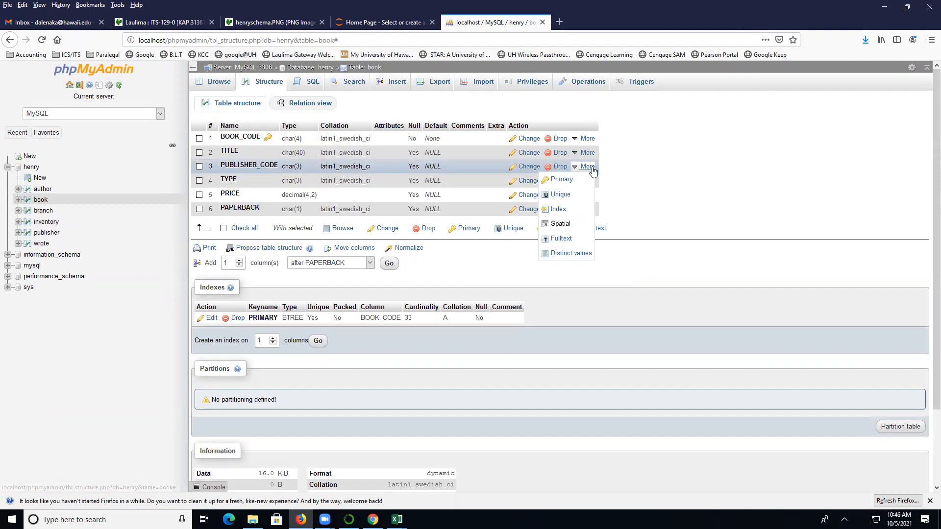
{"action": "left_click", "coordinate": [559, 210]}
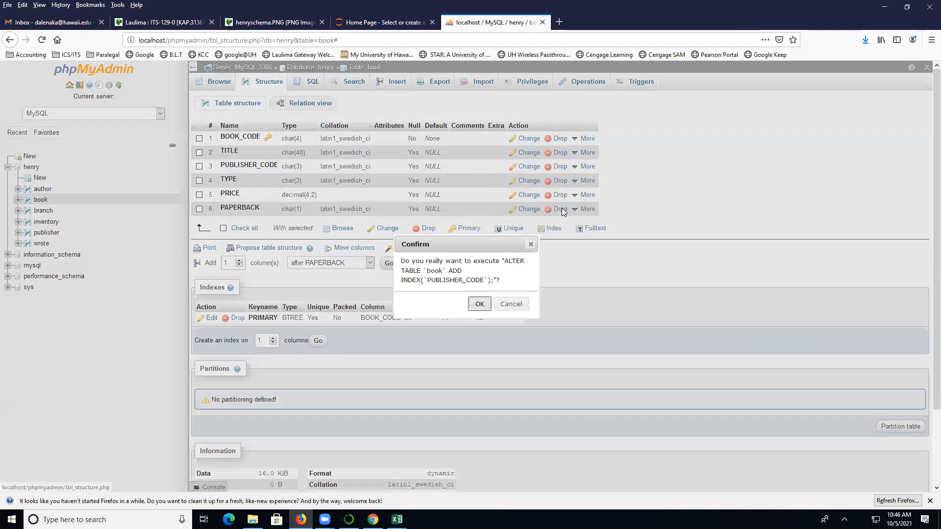
{"action": "left_click", "coordinate": [479, 304]}
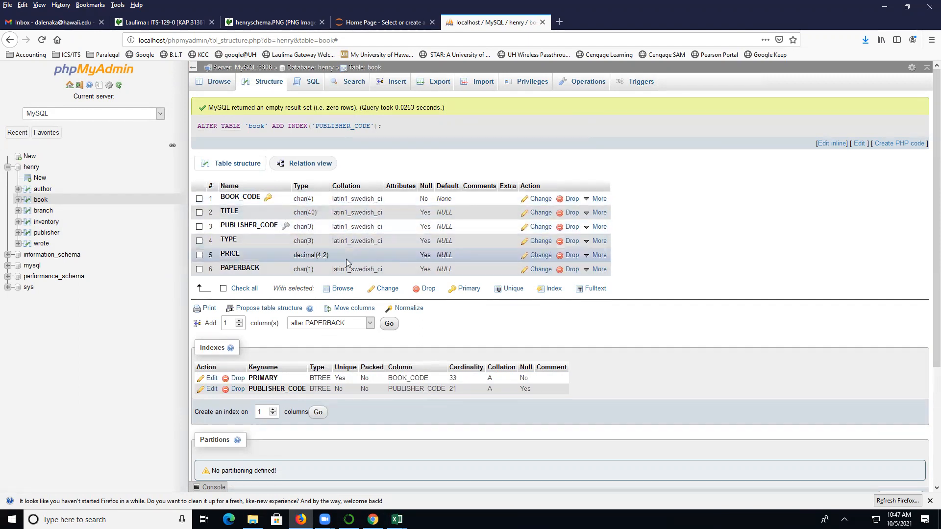
- Convert the branch table to the InnoDB storage engine and view its structure
{"action": "left_click", "coordinate": [51, 211]}
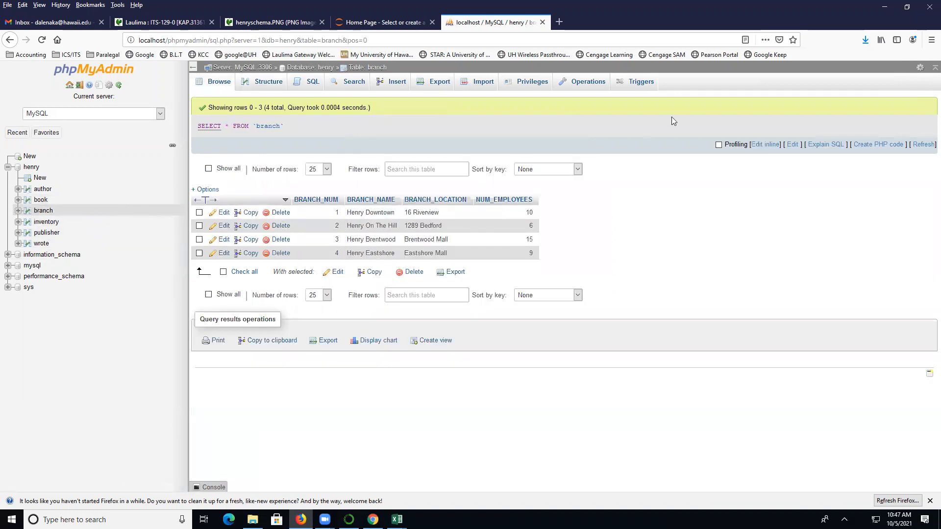
{"action": "left_click", "coordinate": [592, 85]}
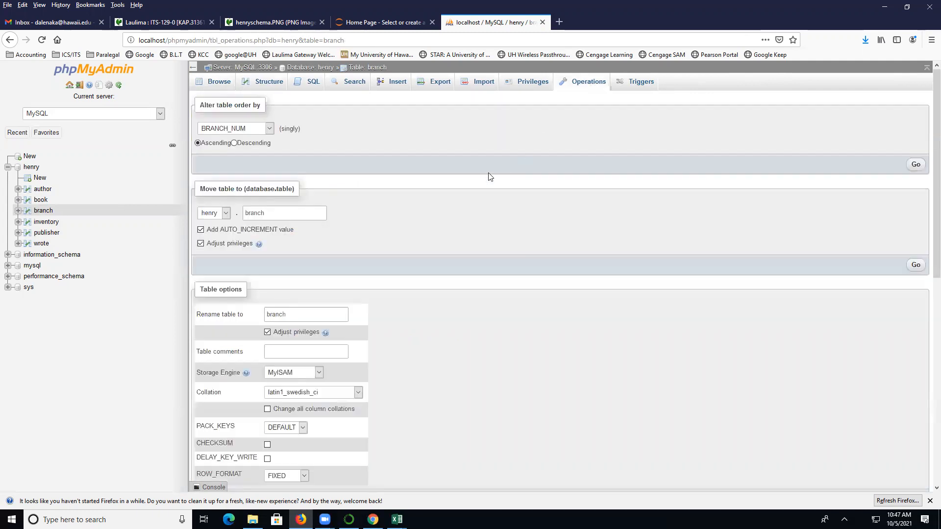
{"action": "left_click", "coordinate": [303, 374]}
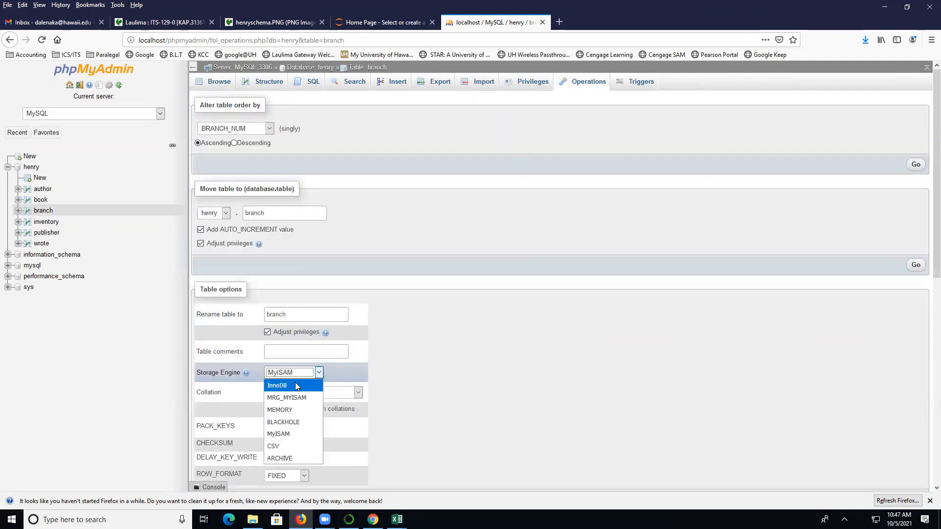
{"action": "left_click", "coordinate": [289, 385]}
{"action": "scroll", "coordinate": [900, 362], "scroll_direction": "down", "scroll_amount": 2}
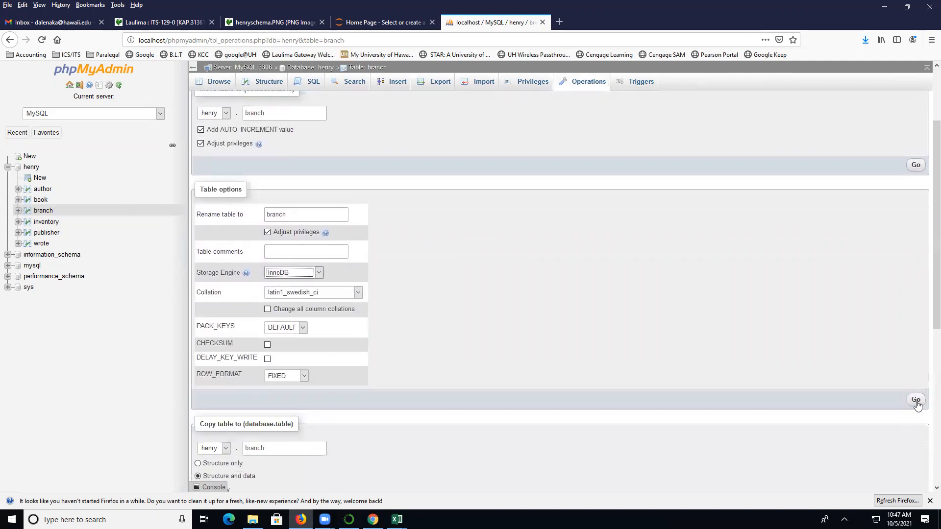
{"action": "left_click", "coordinate": [914, 405]}
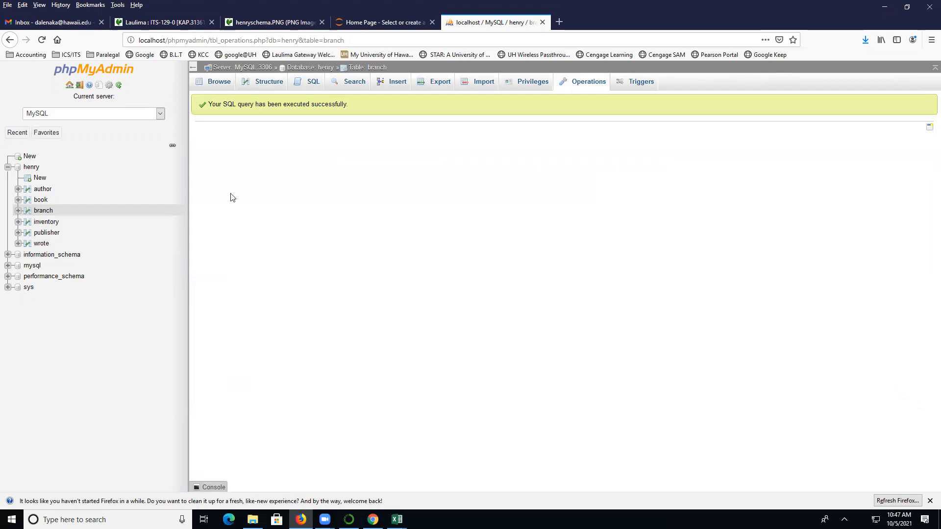
{"action": "left_click", "coordinate": [262, 84]}
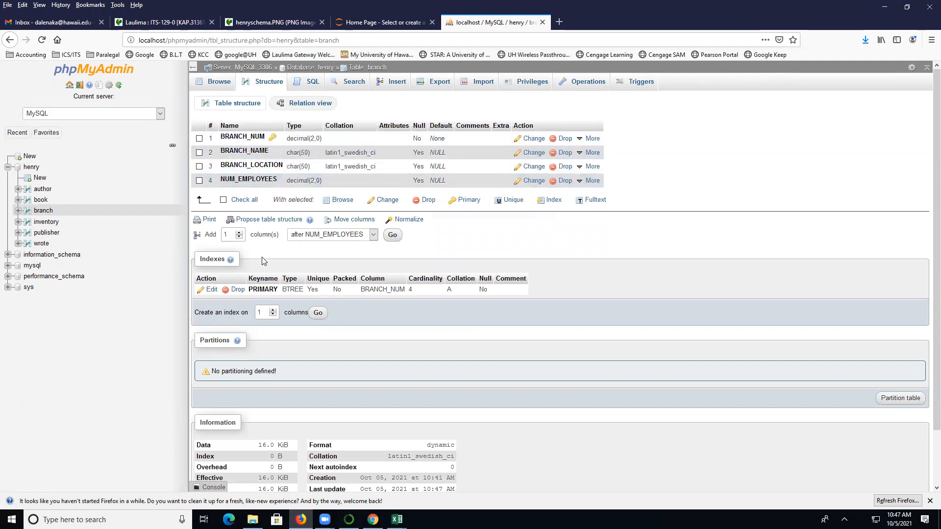
- Set the inventory table's storage engine to InnoDB and apply the change
{"action": "left_click", "coordinate": [49, 223]}
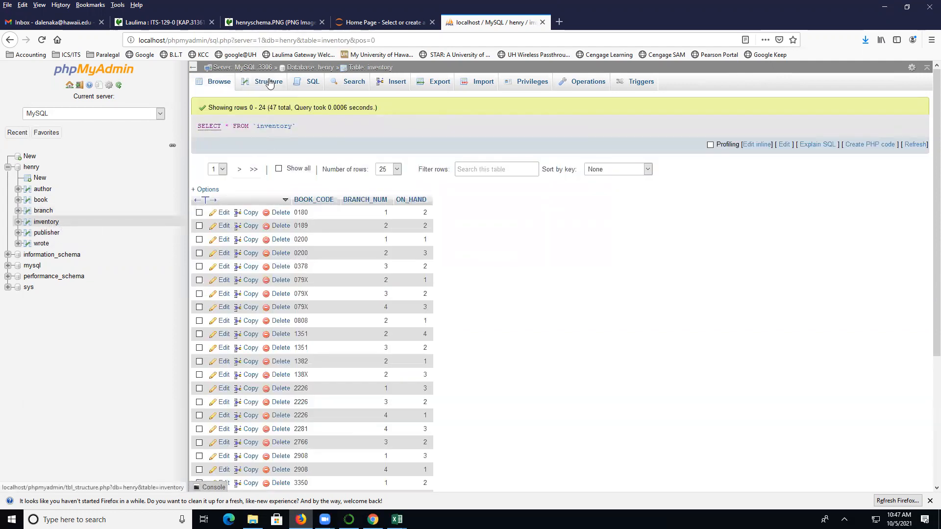
{"action": "left_click", "coordinate": [599, 86]}
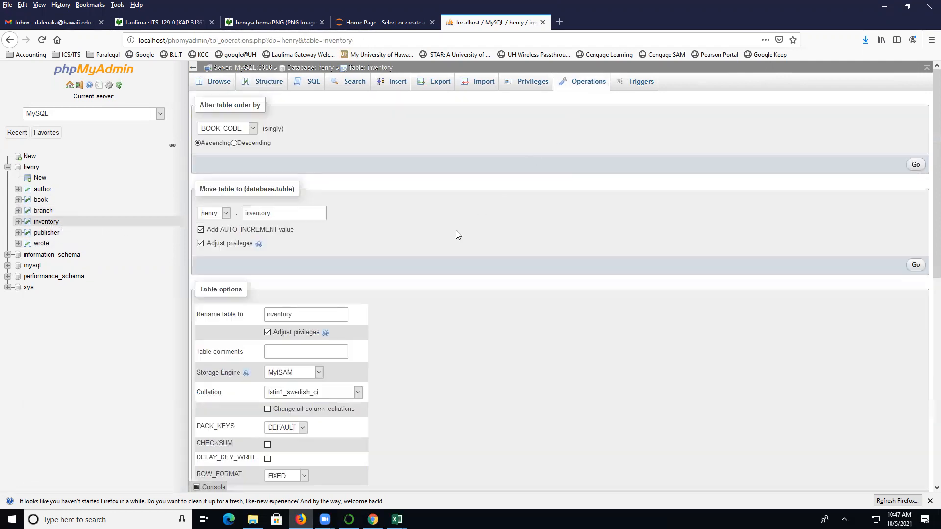
{"action": "left_click", "coordinate": [294, 372]}
{"action": "left_click", "coordinate": [304, 387]}
{"action": "scroll", "coordinate": [686, 402], "scroll_direction": "down", "scroll_amount": 3}
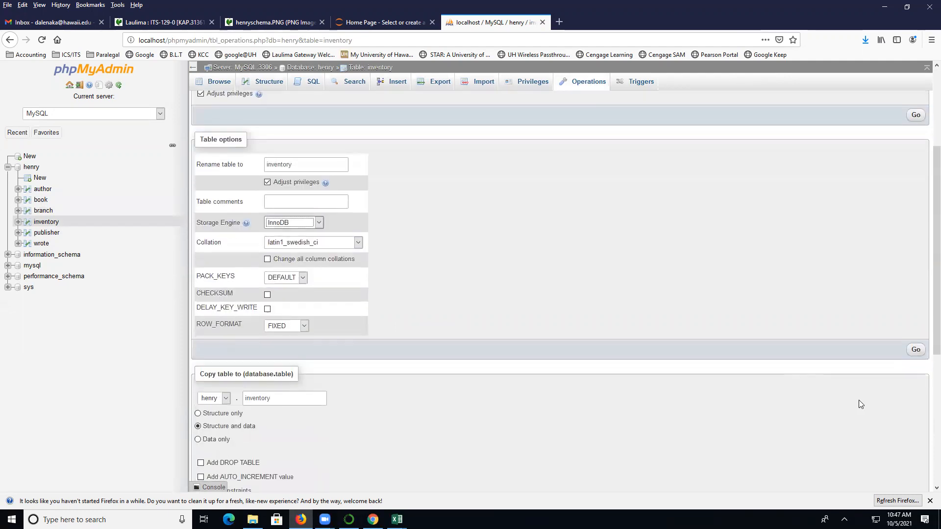
{"action": "left_click", "coordinate": [914, 347]}
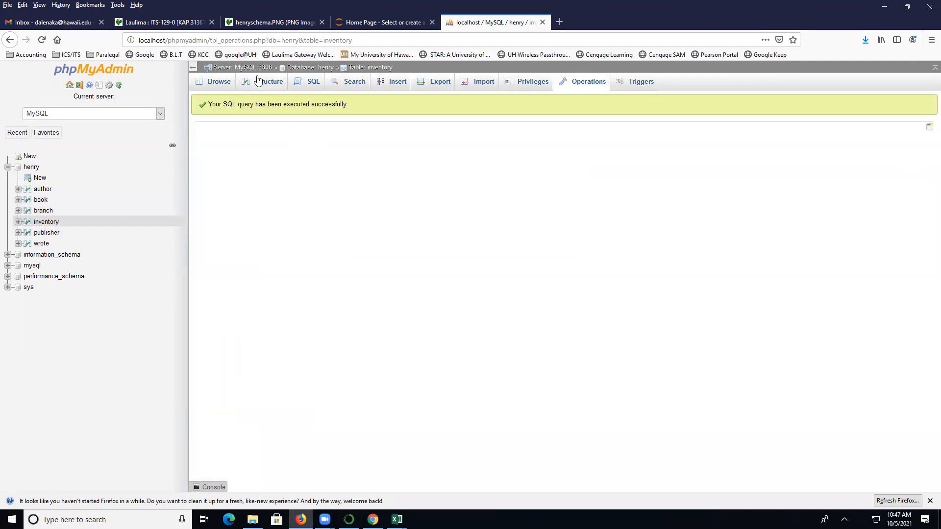
- Add an index on the BRANCH_NUM column in the inventory table's structure
{"action": "left_click", "coordinate": [258, 81]}
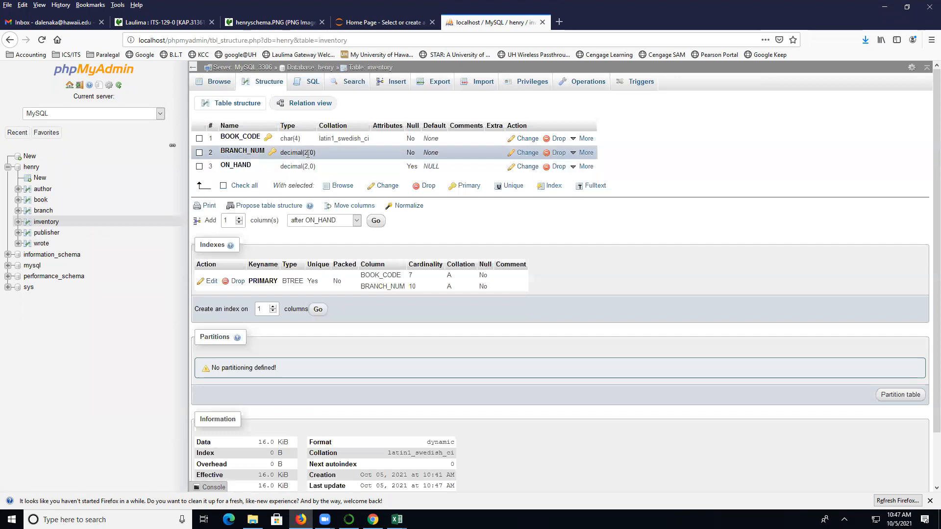
{"action": "mouse_move", "coordinate": [587, 153]}
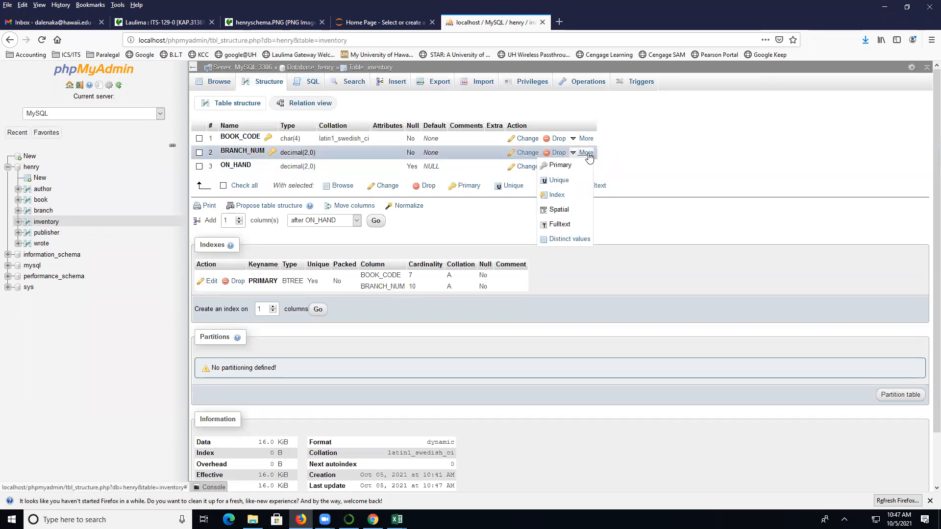
{"action": "left_click", "coordinate": [562, 196]}
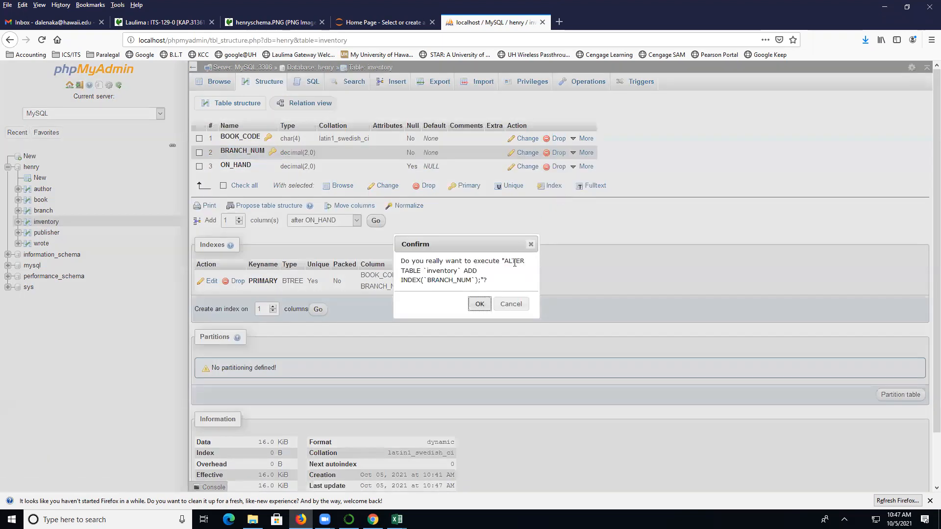
{"action": "left_click", "coordinate": [479, 305]}
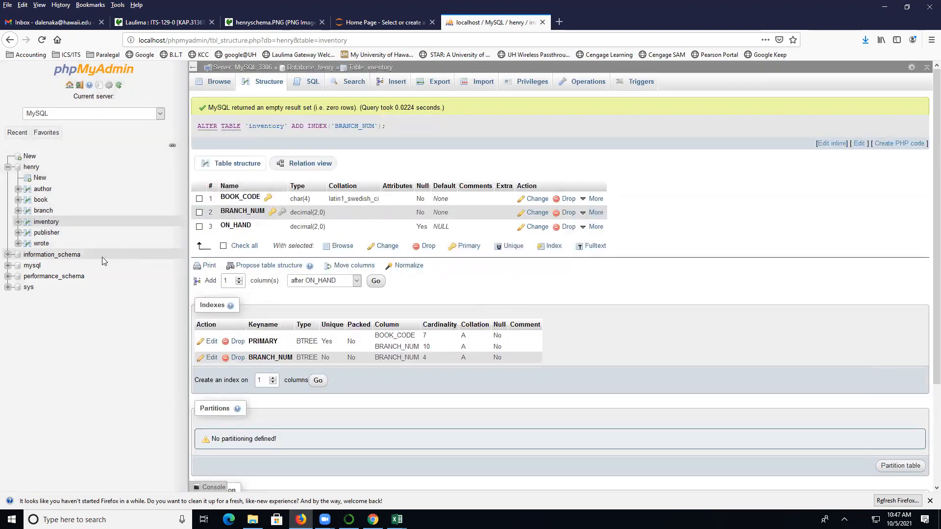
- Switch the publisher table's storage engine to InnoDB, apply the change, and check its structure
{"action": "left_click", "coordinate": [88, 234]}
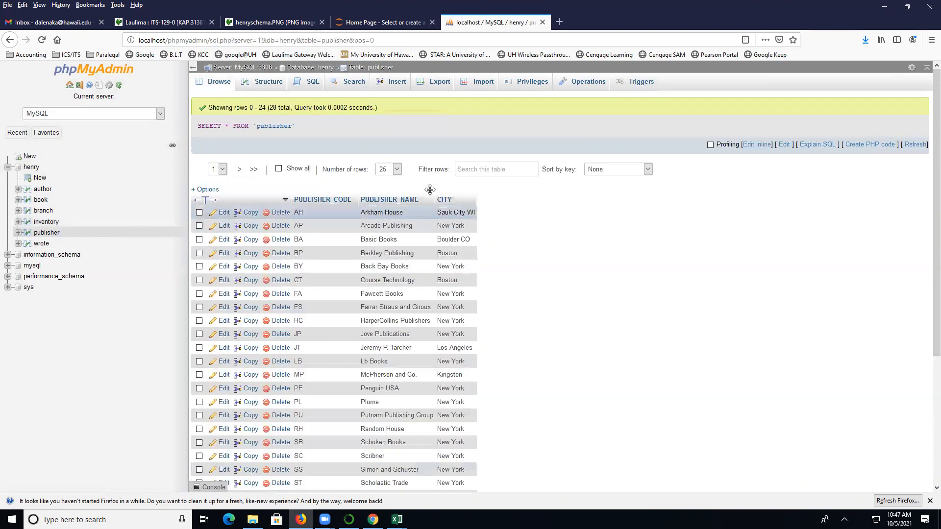
{"action": "left_click", "coordinate": [588, 82]}
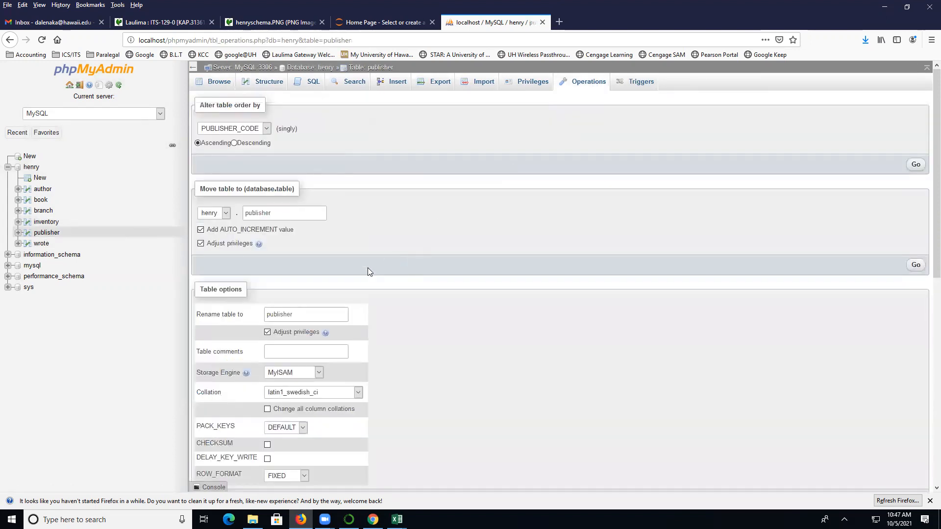
{"action": "left_click", "coordinate": [313, 377]}
{"action": "left_click", "coordinate": [311, 385]}
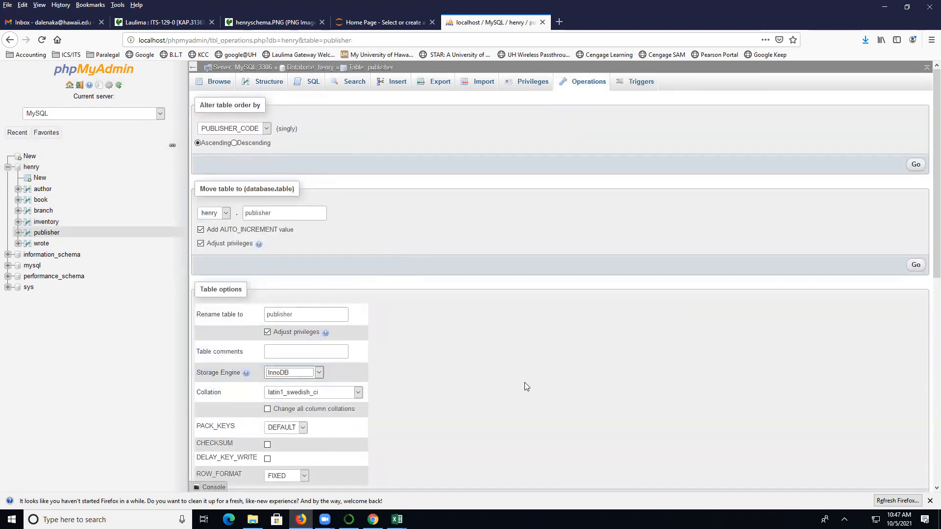
{"action": "scroll", "coordinate": [735, 412], "scroll_direction": "down", "scroll_amount": 3}
{"action": "left_click", "coordinate": [917, 350]}
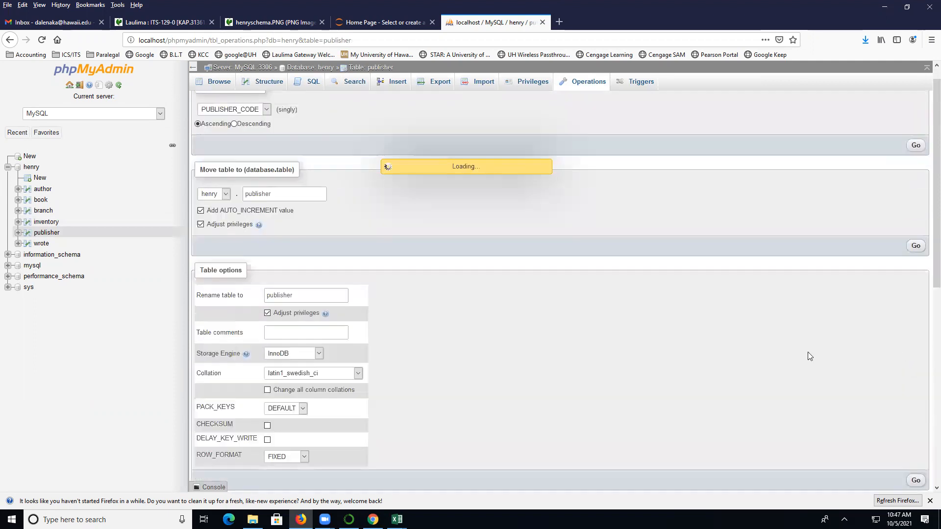
{"action": "left_click", "coordinate": [260, 83]}
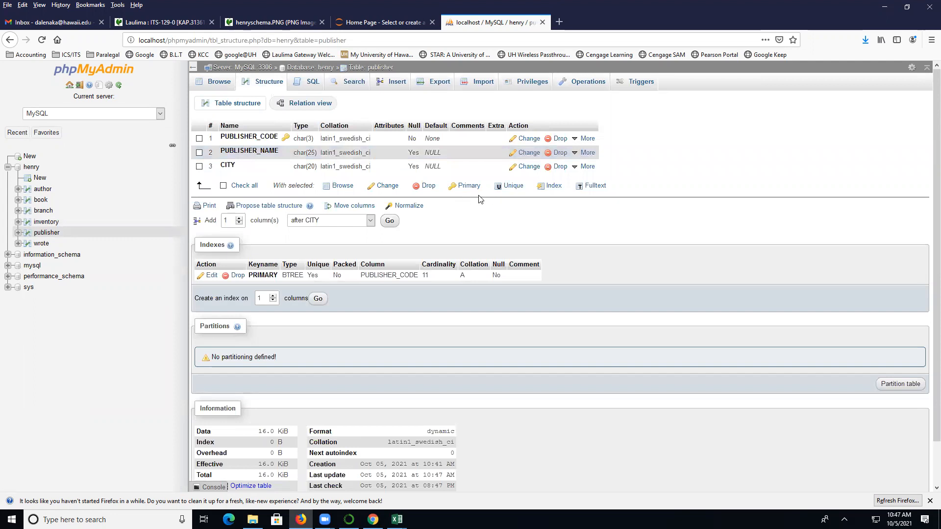
- Convert the wrote table to the InnoDB storage engine and open its structure
{"action": "left_click", "coordinate": [40, 245]}
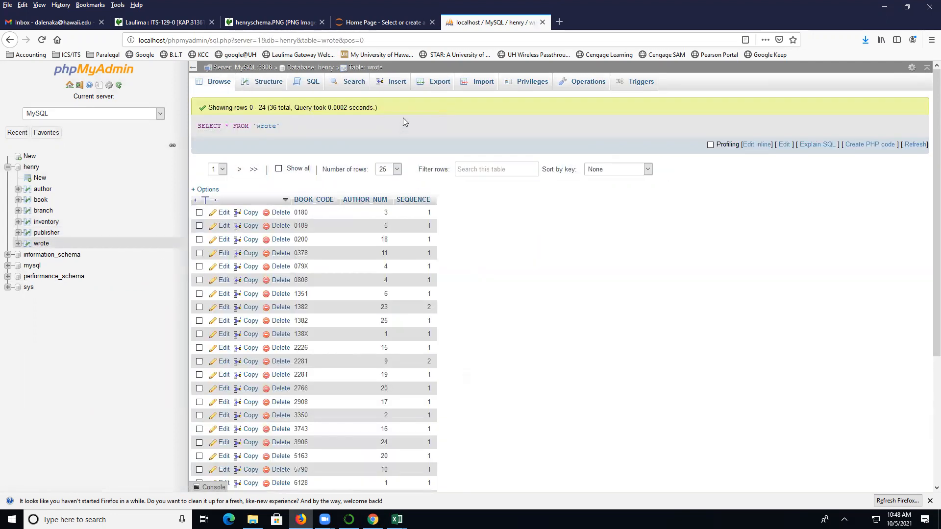
{"action": "left_click", "coordinate": [612, 83]}
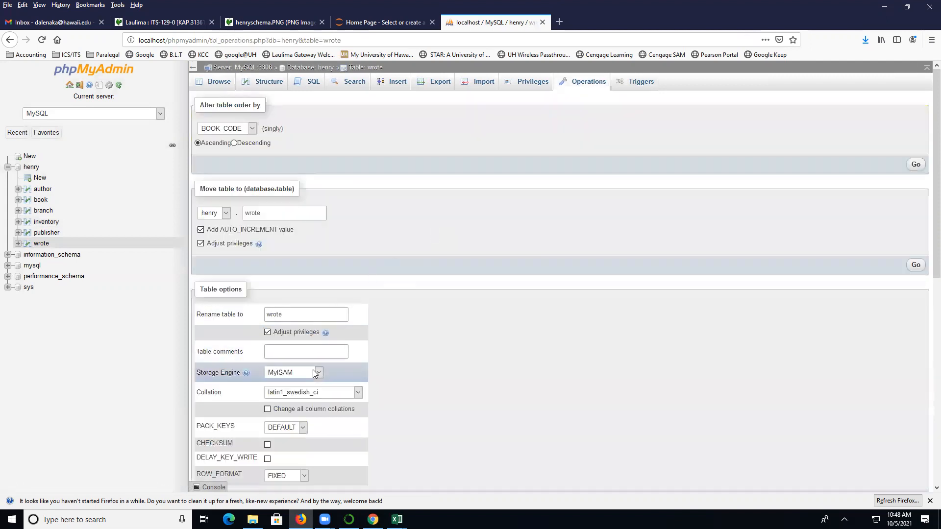
{"action": "left_click", "coordinate": [314, 374]}
{"action": "left_click", "coordinate": [294, 385]}
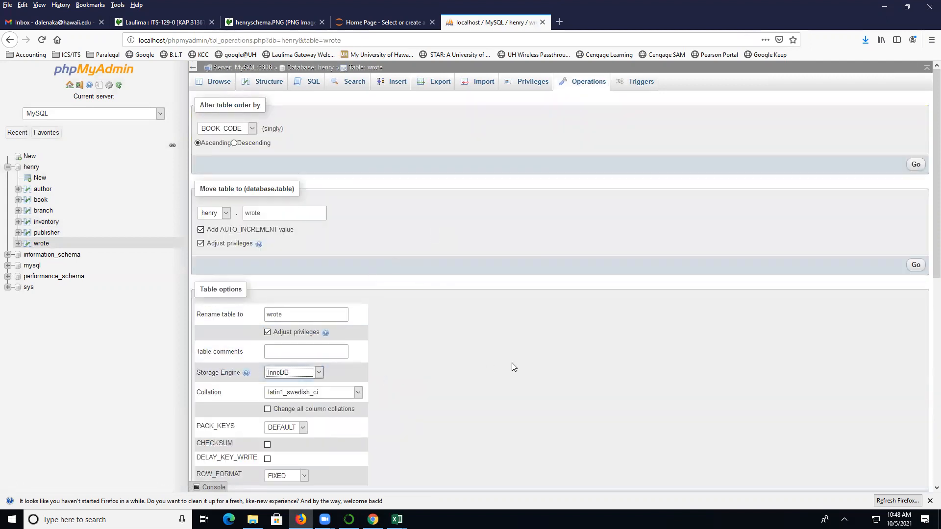
{"action": "scroll", "coordinate": [735, 365], "scroll_direction": "down", "scroll_amount": 2}
{"action": "left_click", "coordinate": [916, 400]}
{"action": "left_click", "coordinate": [267, 87]}
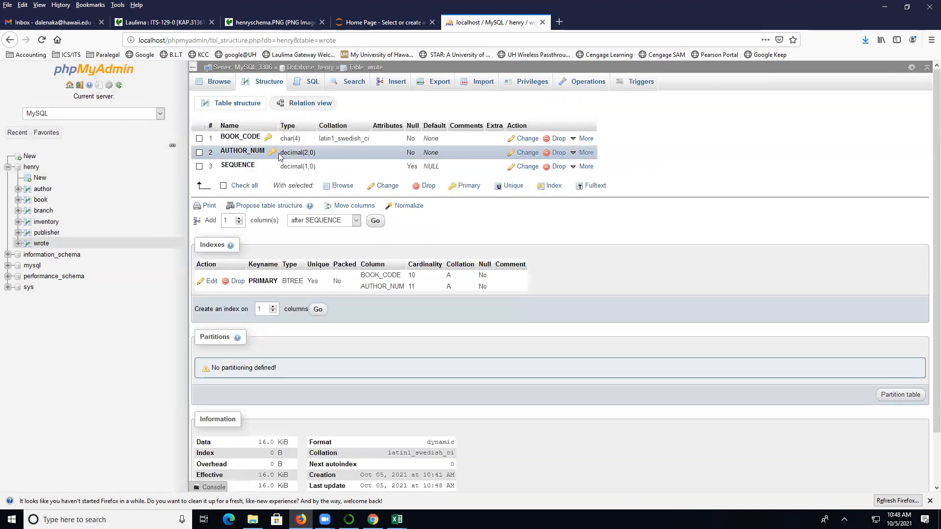
- Add an index on the AUTHOR_NUM column in the wrote table's structure
{"action": "left_click", "coordinate": [584, 152]}
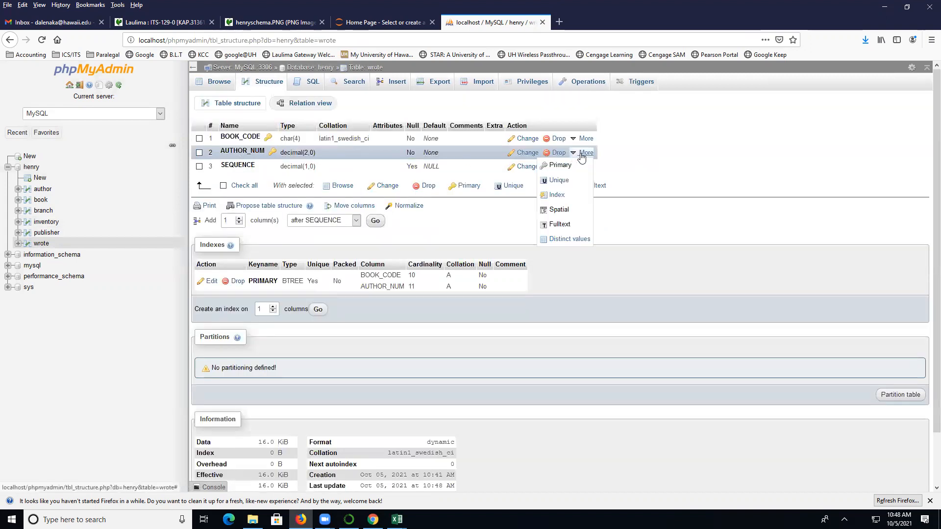
{"action": "left_click", "coordinate": [557, 195]}
{"action": "left_click", "coordinate": [479, 304]}
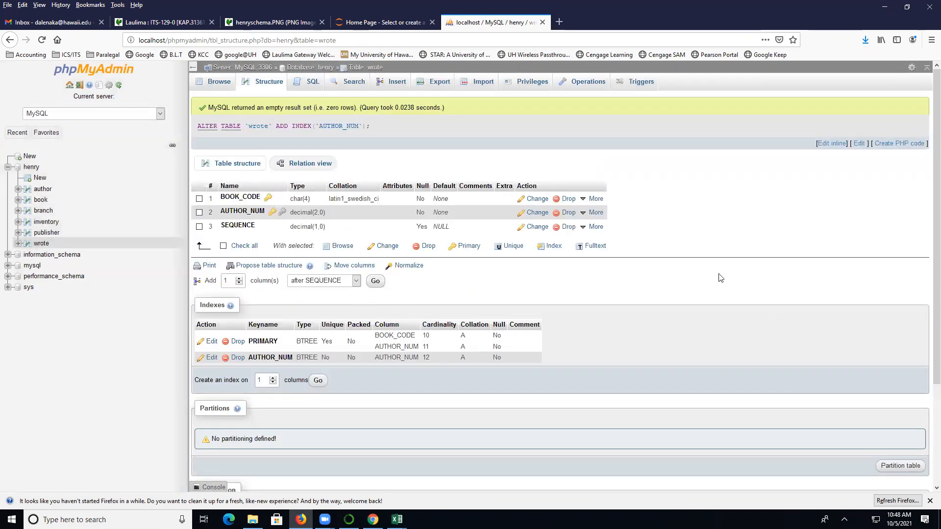
- Open the henry database's designer in full-screen view
{"action": "left_click", "coordinate": [30, 168]}
{"action": "left_click", "coordinate": [739, 83]}
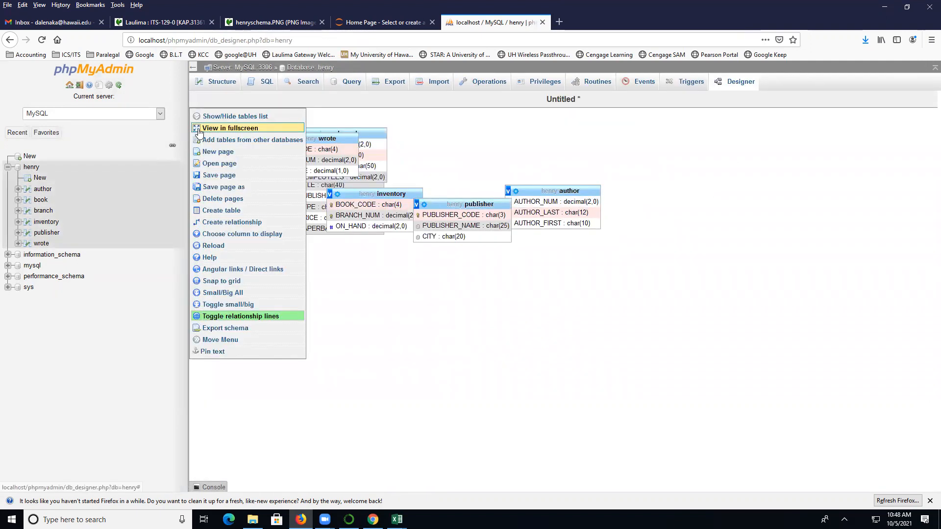
{"action": "left_click", "coordinate": [199, 128]}
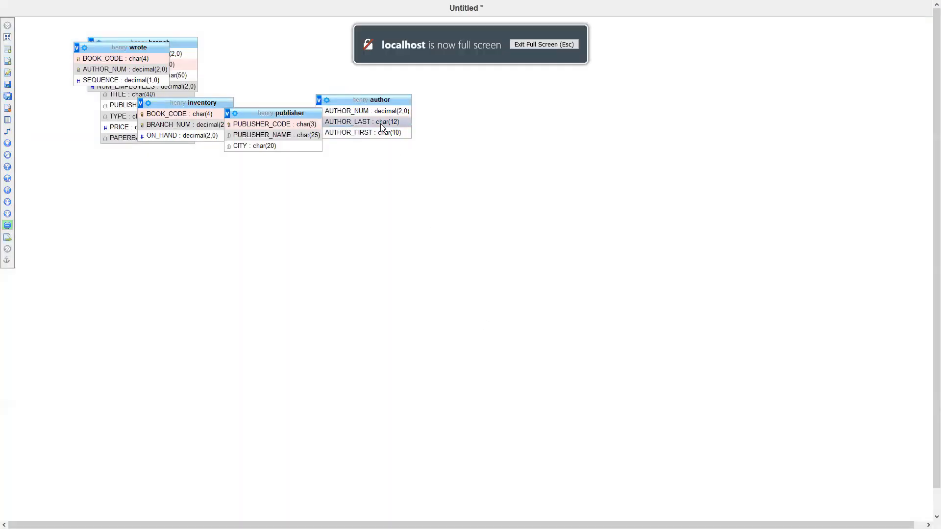
- Spread the overlapping author, publisher, inventory, wrote, branch and book tables apart across the designer canvas
{"action": "left_click_drag", "start_coordinate": [390, 118], "coordinate": [734, 330]}
{"action": "left_click_drag", "start_coordinate": [310, 116], "coordinate": [534, 243]}
{"action": "left_click_drag", "start_coordinate": [223, 103], "coordinate": [341, 178]}
{"action": "left_click_drag", "start_coordinate": [128, 49], "coordinate": [103, 184]}
{"action": "left_click_drag", "start_coordinate": [167, 40], "coordinate": [204, 154]}
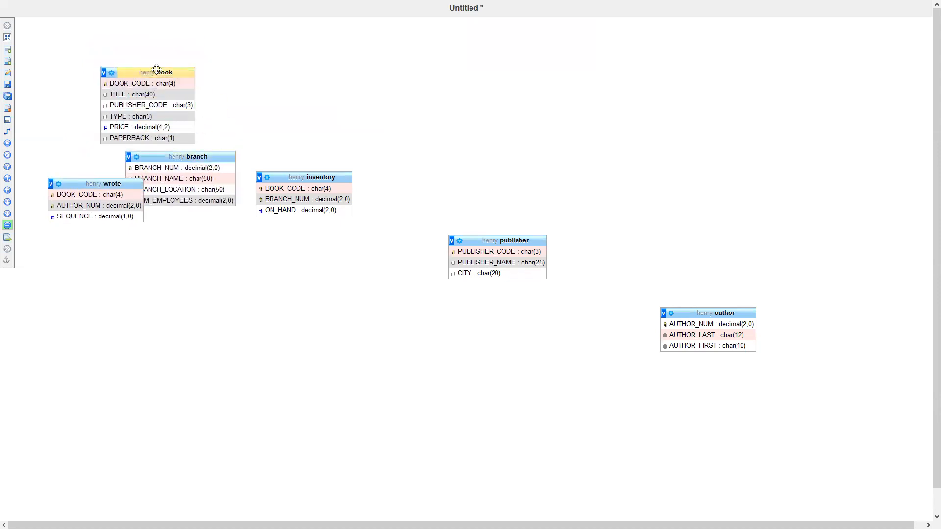
{"action": "left_click_drag", "start_coordinate": [161, 70], "coordinate": [393, 248]}
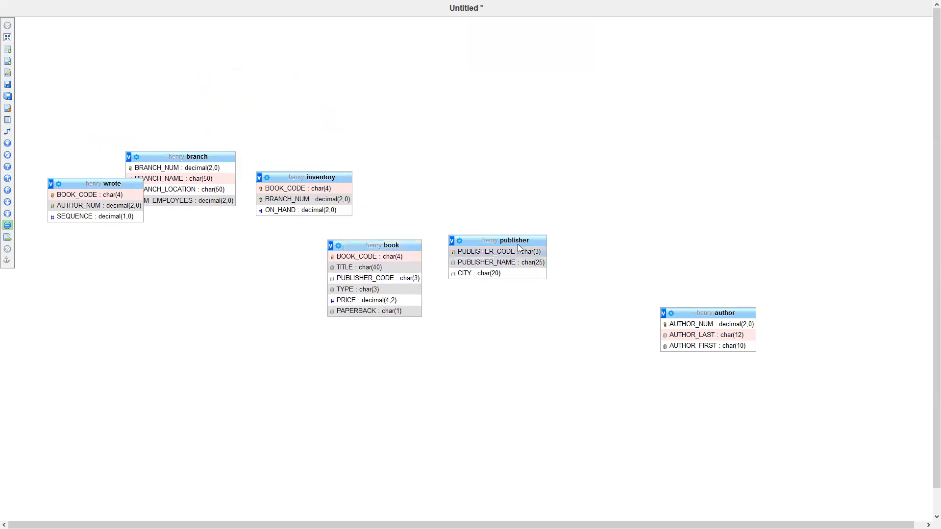
- Arrange branch, inventory, book, wrote and author in a descending diagonal chain, with publisher below and left of book
{"action": "left_click_drag", "start_coordinate": [516, 239], "coordinate": [561, 261]}
{"action": "left_click_drag", "start_coordinate": [390, 243], "coordinate": [447, 235]}
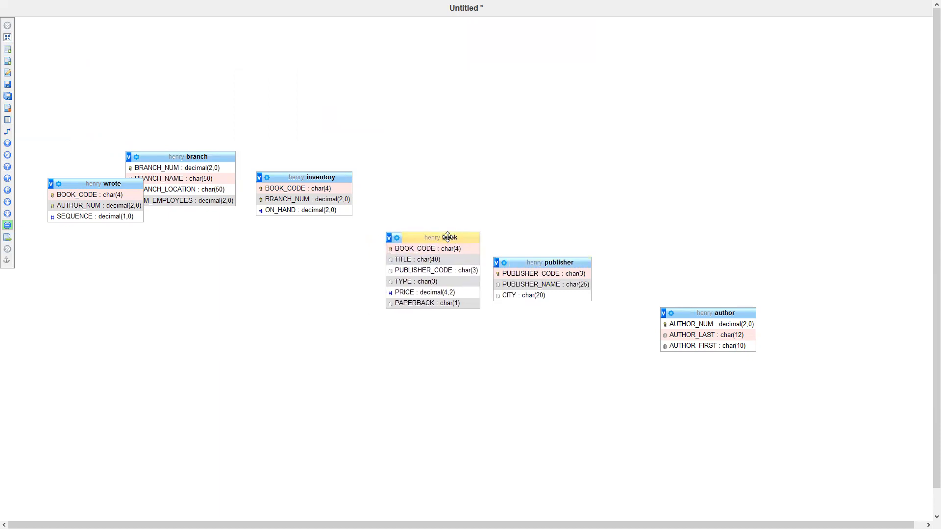
{"action": "left_click_drag", "start_coordinate": [537, 264], "coordinate": [237, 323]}
{"action": "left_click_drag", "start_coordinate": [119, 185], "coordinate": [583, 282]}
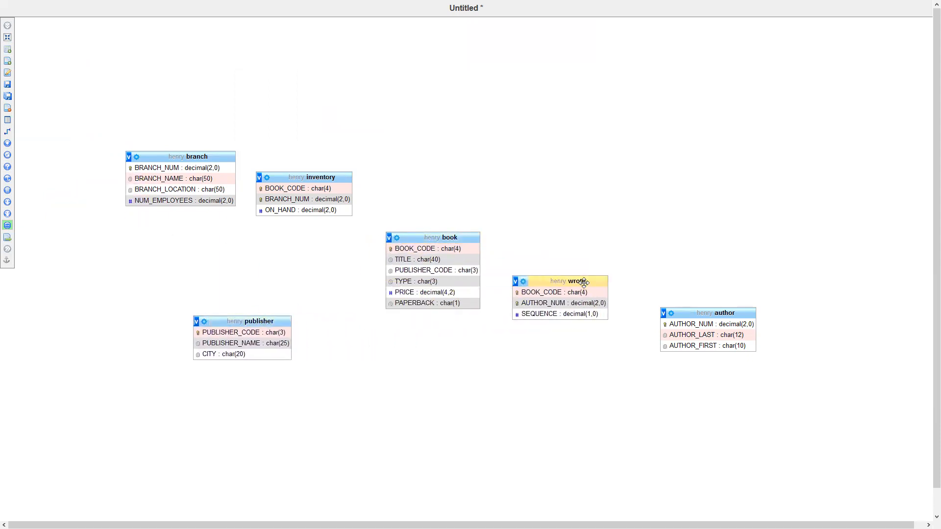
{"action": "left_click_drag", "start_coordinate": [439, 238], "coordinate": [433, 229]}
{"action": "left_click_drag", "start_coordinate": [216, 156], "coordinate": [175, 100]}
{"action": "left_click_drag", "start_coordinate": [284, 177], "coordinate": [306, 179]}
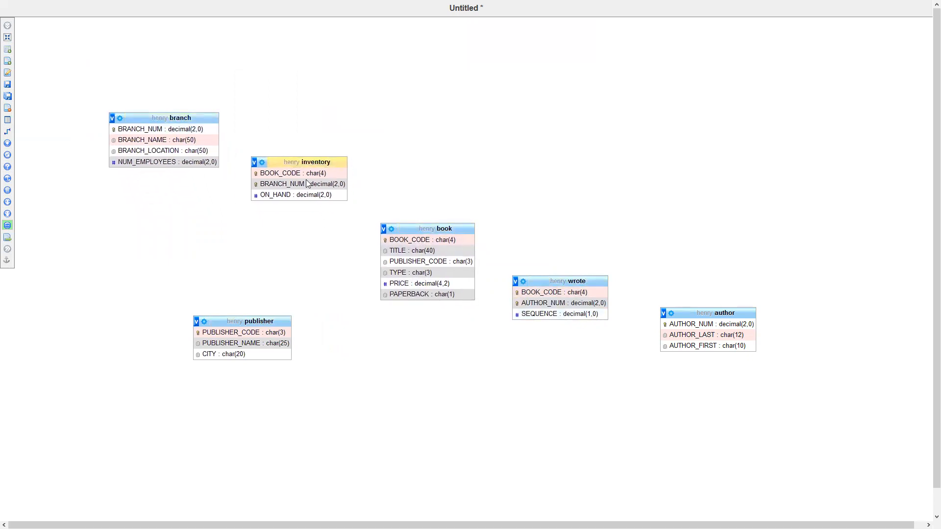
{"action": "left_click_drag", "start_coordinate": [433, 226], "coordinate": [433, 222]}
{"action": "left_click_drag", "start_coordinate": [575, 281], "coordinate": [583, 269]}
{"action": "left_click_drag", "start_coordinate": [670, 313], "coordinate": [673, 293]}
{"action": "left_click_drag", "start_coordinate": [268, 321], "coordinate": [282, 344]}
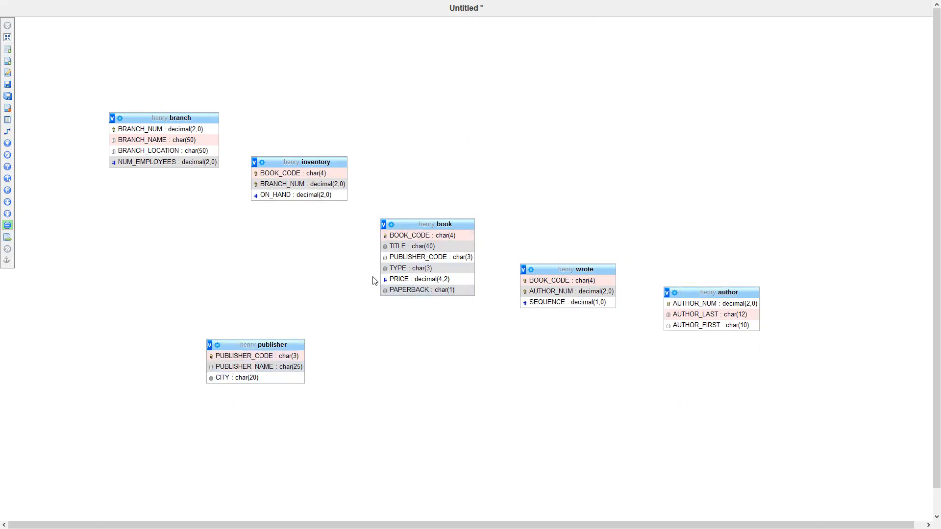
- Create a foreign-key relationship from publisher's PUBLISHER_CODE to book's PUBLISHER_CODE with NO ACTION on delete and update
{"action": "mouse_move", "coordinate": [7, 133]}
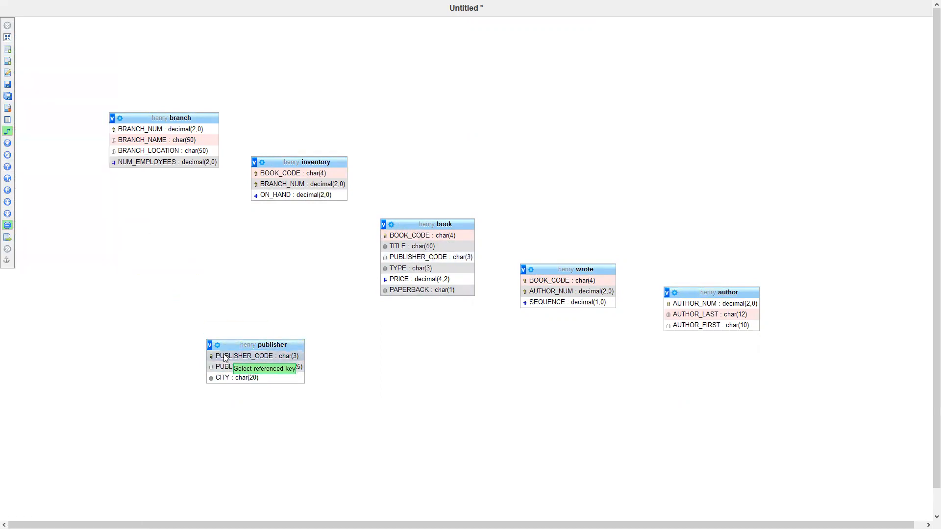
{"action": "left_click", "coordinate": [393, 257]}
{"action": "left_click", "coordinate": [485, 294]}
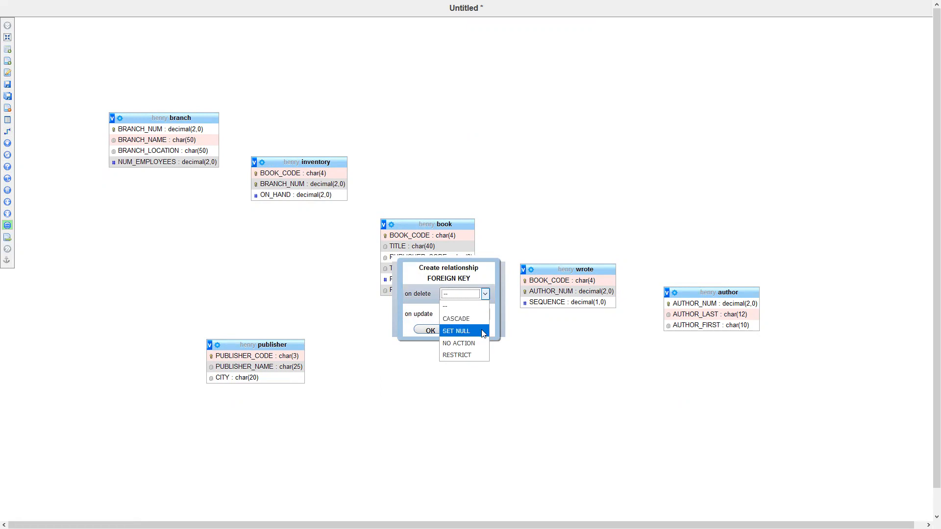
{"action": "left_click", "coordinate": [477, 341]}
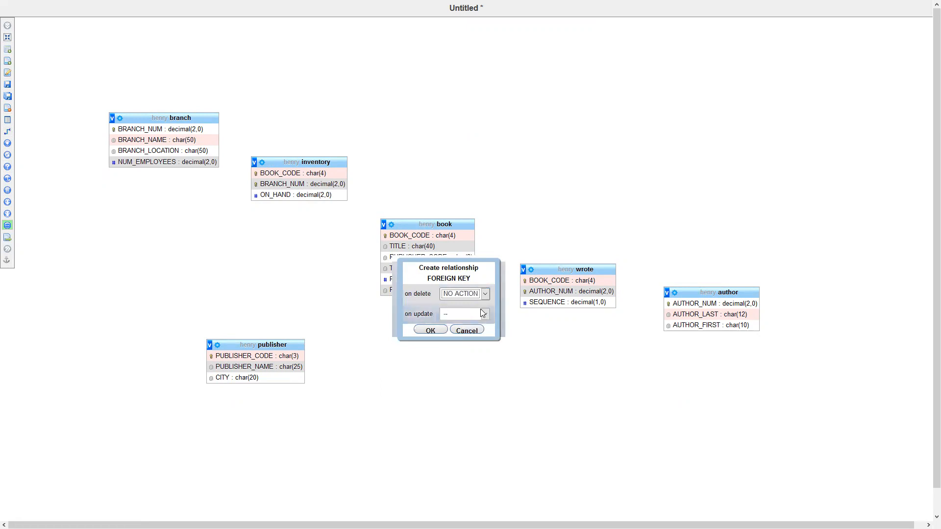
{"action": "left_click", "coordinate": [485, 314]}
{"action": "left_click", "coordinate": [471, 360]}
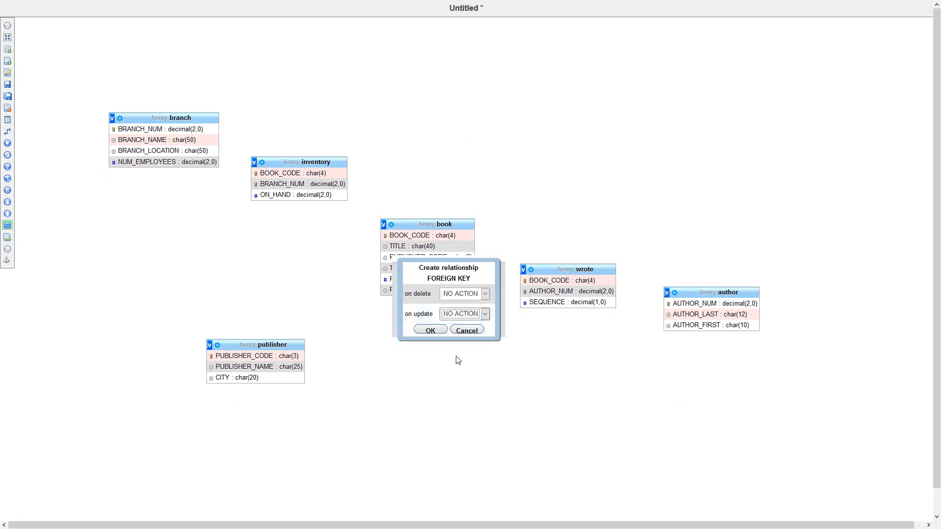
{"action": "left_click", "coordinate": [432, 331]}
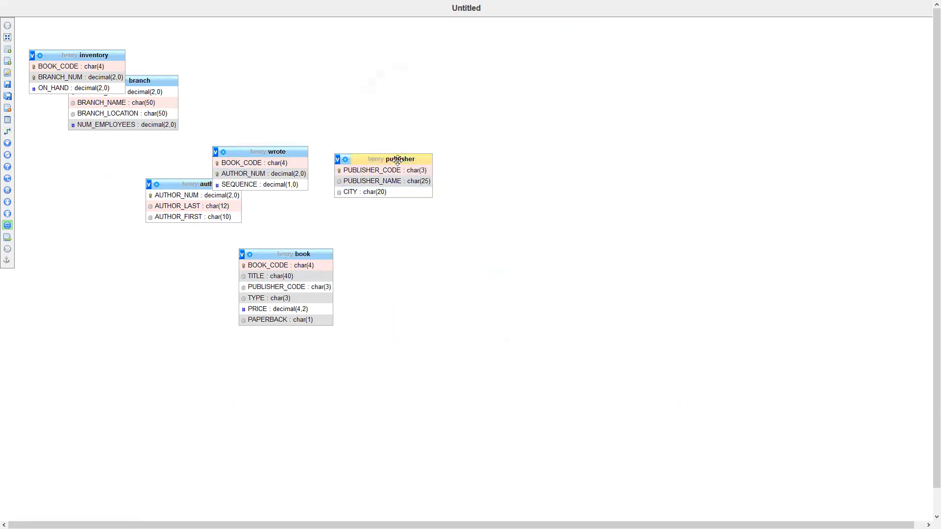
- Separate the reshuffled tables again, placing branch, book, wrote and author in a diagonal chain and publisher left of book
{"action": "left_click_drag", "start_coordinate": [400, 160], "coordinate": [386, 178]}
{"action": "left_click_drag", "start_coordinate": [283, 151], "coordinate": [378, 246]}
{"action": "left_click_drag", "start_coordinate": [225, 181], "coordinate": [300, 265]}
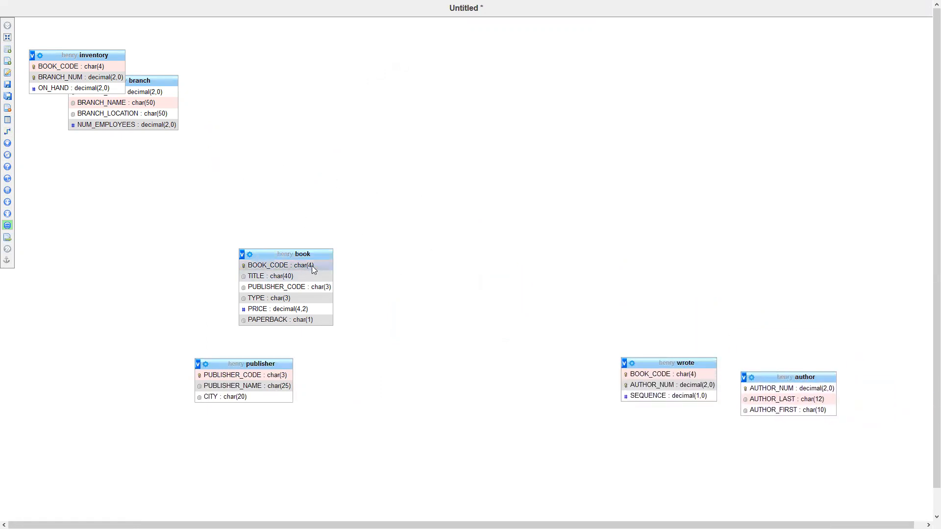
{"action": "left_click_drag", "start_coordinate": [770, 376], "coordinate": [454, 316]}
{"action": "left_click_drag", "start_coordinate": [273, 362], "coordinate": [169, 307]}
{"action": "mouse_move", "coordinate": [8, 225]}
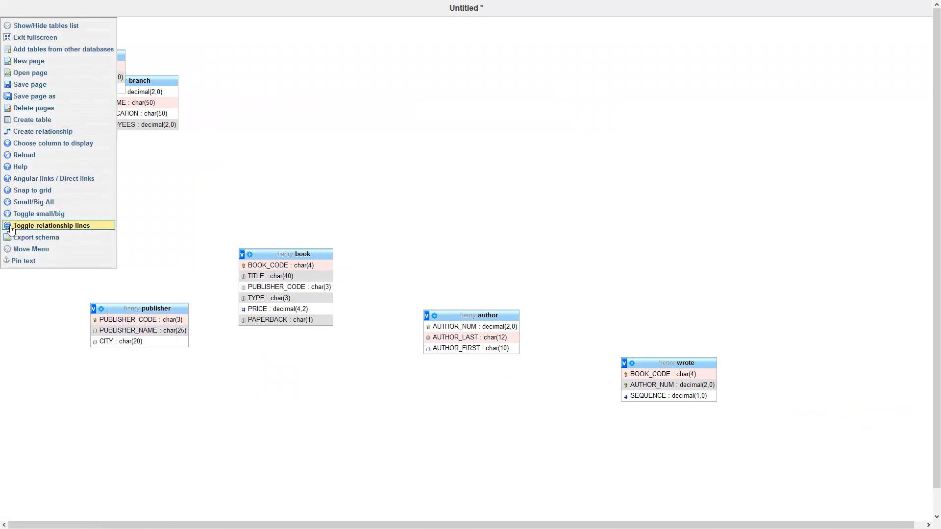
{"action": "left_click_drag", "start_coordinate": [165, 79], "coordinate": [325, 201]}
{"action": "mouse_move", "coordinate": [310, 250]}
{"action": "left_mouse_down"}
{"action": "mouse_move", "coordinate": [357, 238]}
{"action": "mouse_move", "coordinate": [295, 248]}
{"action": "left_mouse_up"}
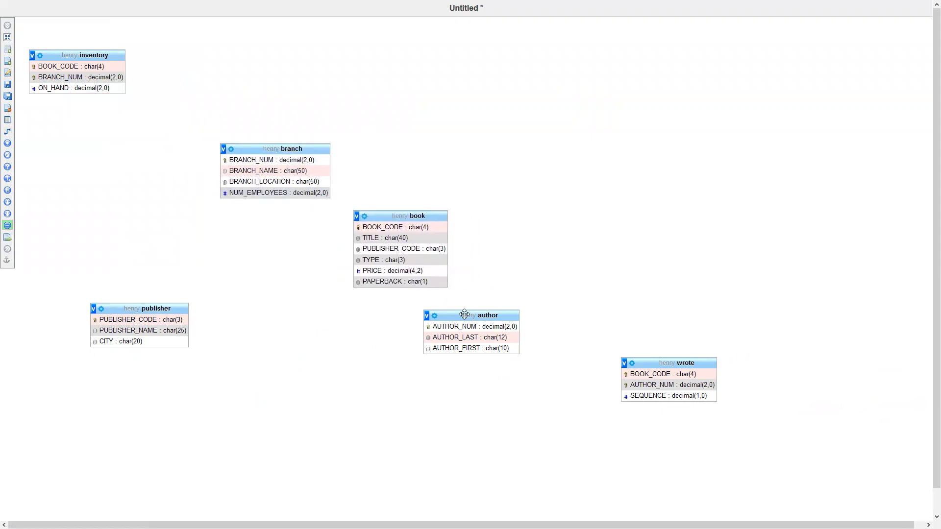
{"action": "left_click_drag", "start_coordinate": [464, 314], "coordinate": [748, 283]}
{"action": "left_click_drag", "start_coordinate": [664, 359], "coordinate": [536, 276]}
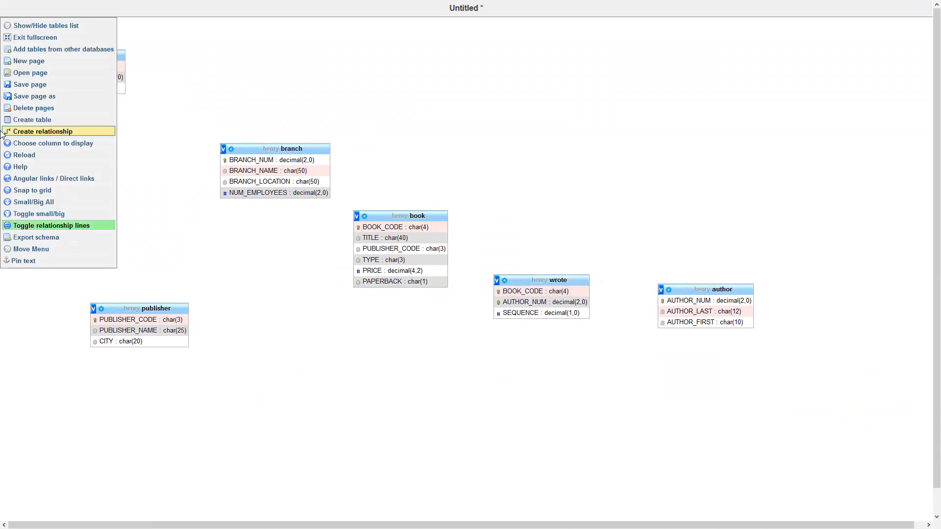
- Create a foreign-key relationship from book's BOOK_CODE to wrote's BOOK_CODE with NO ACTION on delete and update
{"action": "left_click", "coordinate": [29, 131]}
{"action": "left_click", "coordinate": [384, 227]}
{"action": "left_click", "coordinate": [504, 292]}
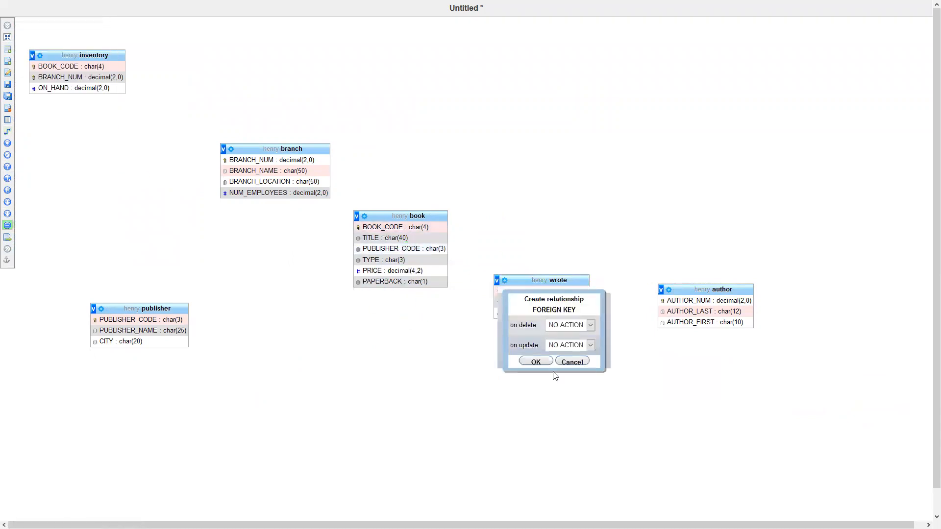
{"action": "left_click", "coordinate": [535, 361]}
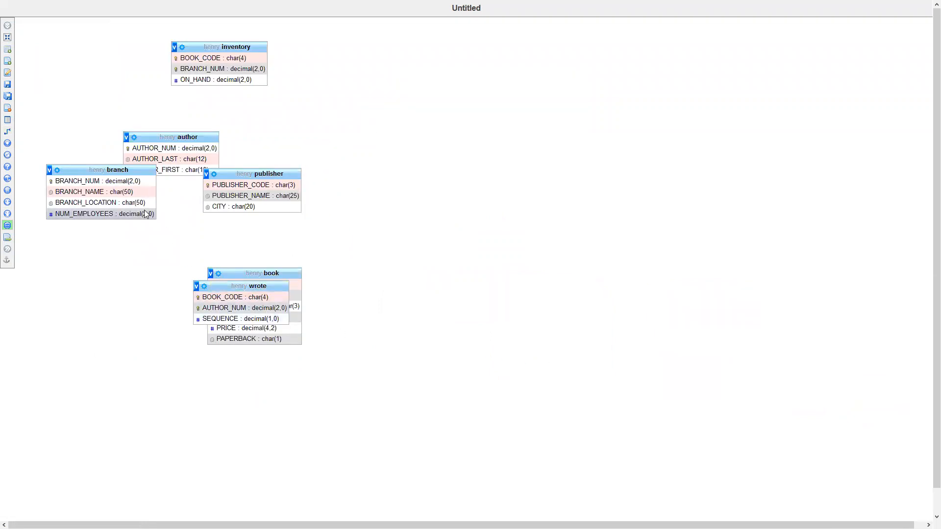
- Move the wrote and book tables clear of the others and reload the henry designer in full-screen view
{"action": "left_click_drag", "start_coordinate": [277, 287], "coordinate": [692, 246]}
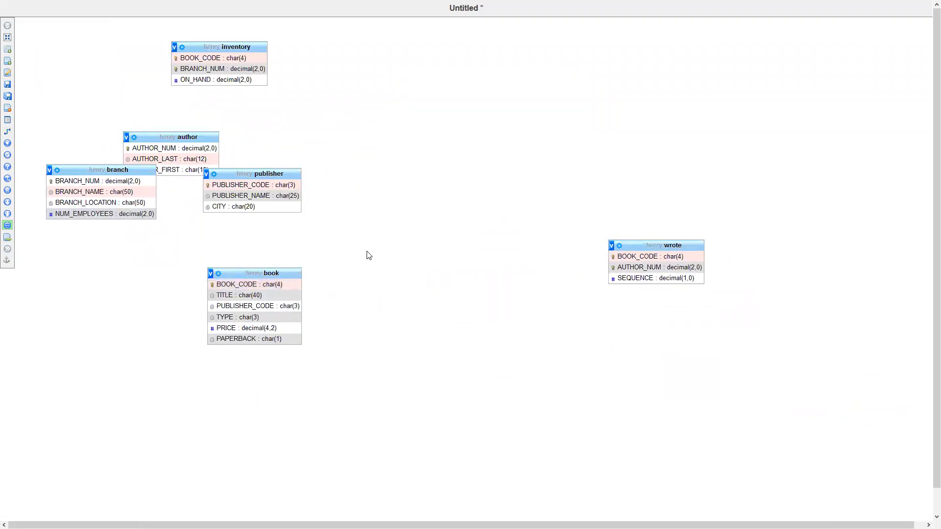
{"action": "left_click_drag", "start_coordinate": [261, 269], "coordinate": [353, 235]}
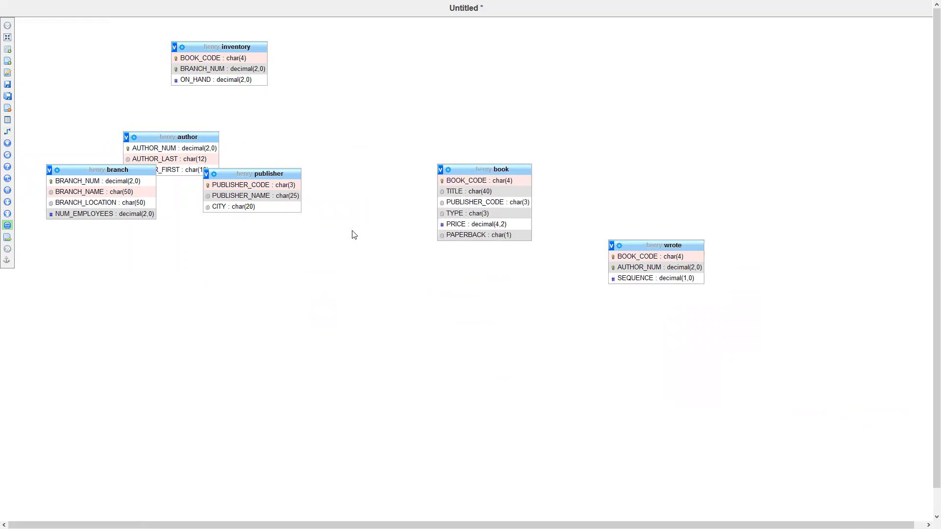
{"action": "left_click", "coordinate": [9, 41]}
{"action": "left_click", "coordinate": [216, 89]}
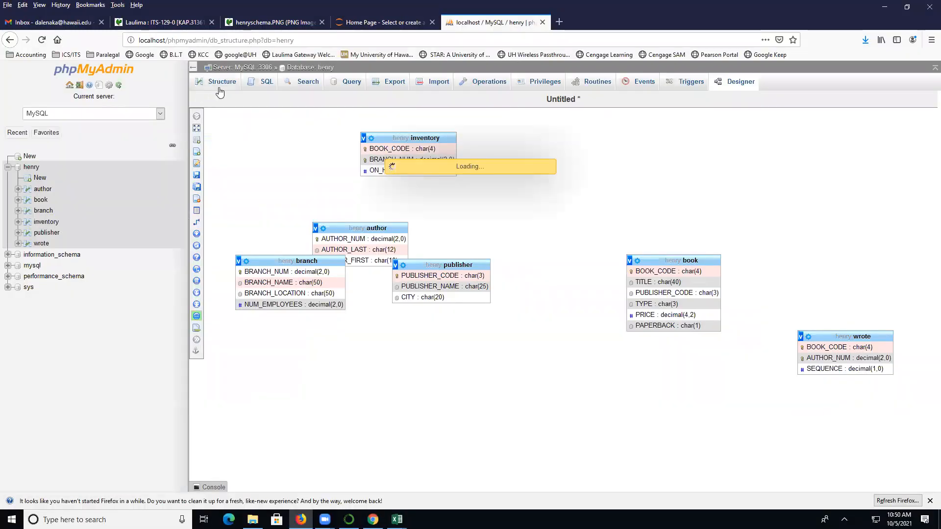
{"action": "left_click", "coordinate": [731, 87]}
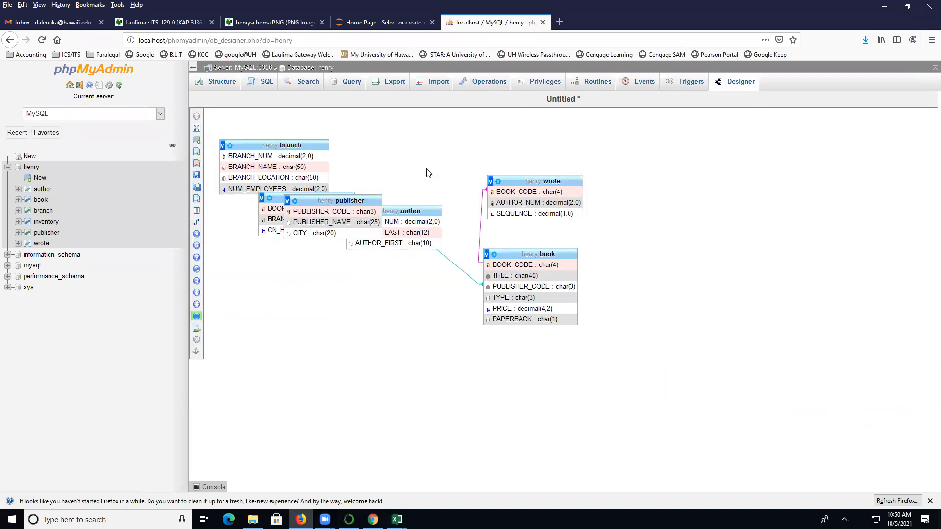
{"action": "left_click", "coordinate": [196, 128]}
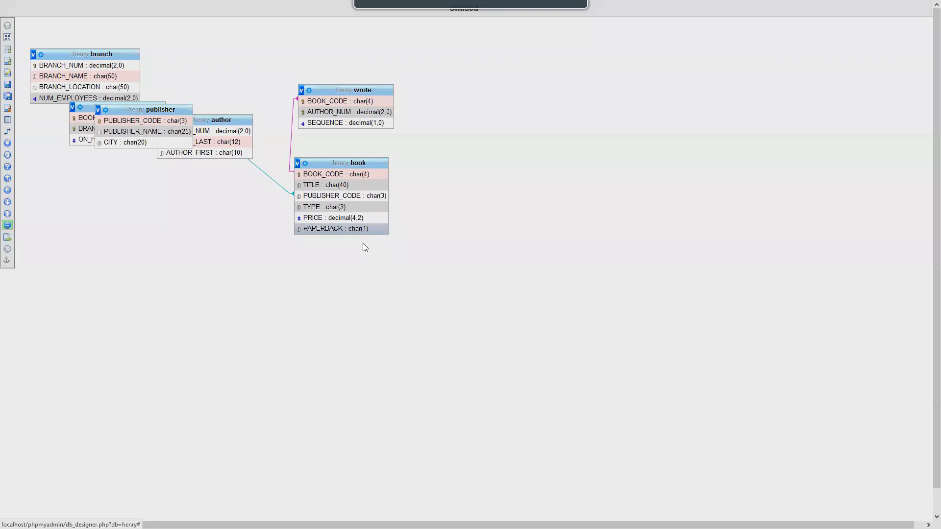
- Place wrote and author beyond book and relate author's AUTHOR_NUM to wrote's AUTHOR_NUM with NO ACTION on delete and update
{"action": "left_click_drag", "start_coordinate": [330, 88], "coordinate": [525, 237]}
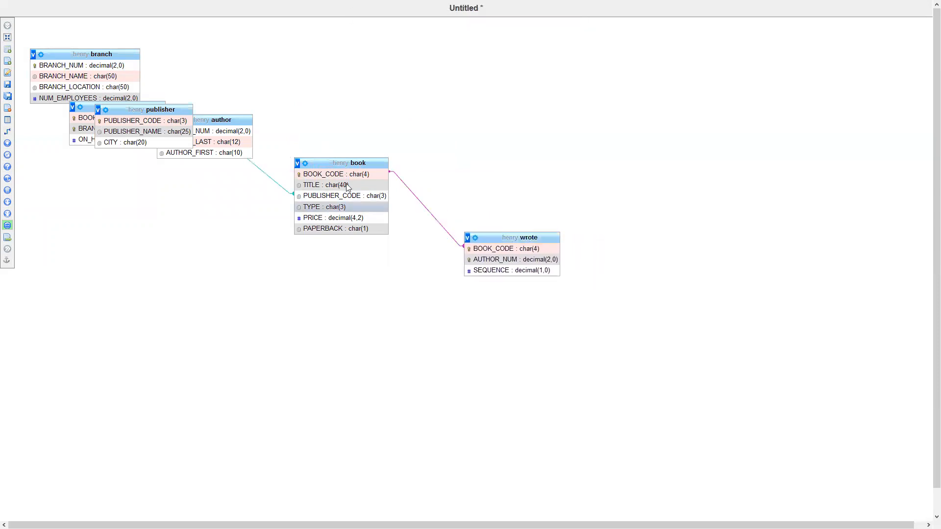
{"action": "left_click_drag", "start_coordinate": [239, 120], "coordinate": [668, 284]}
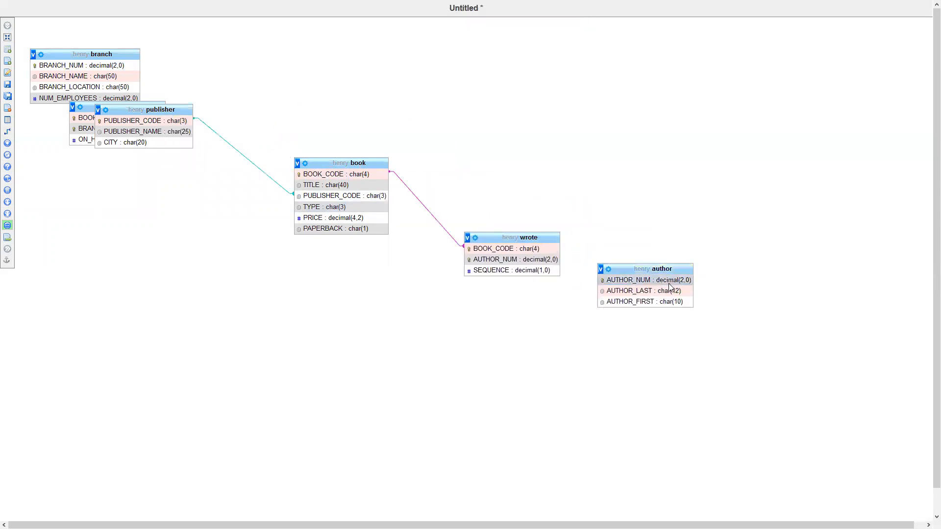
{"action": "left_click", "coordinate": [49, 130]}
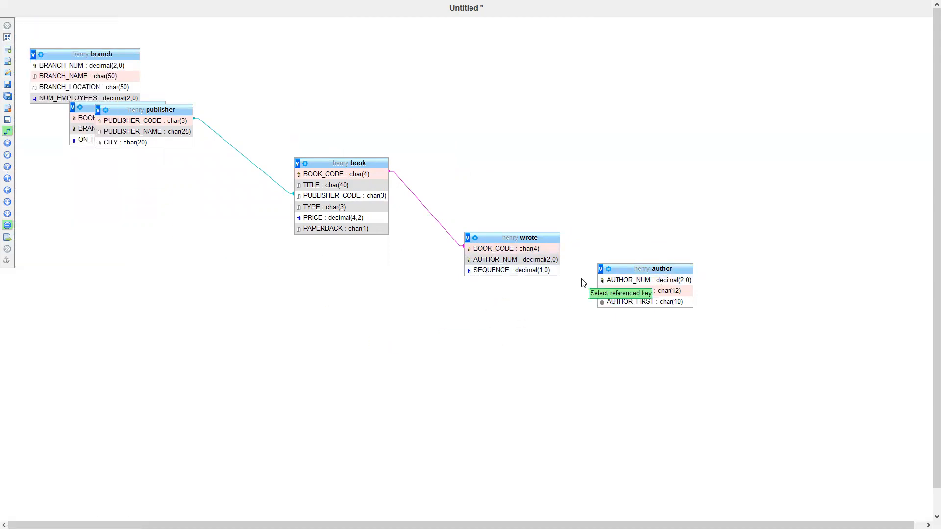
{"action": "left_click", "coordinate": [505, 259]}
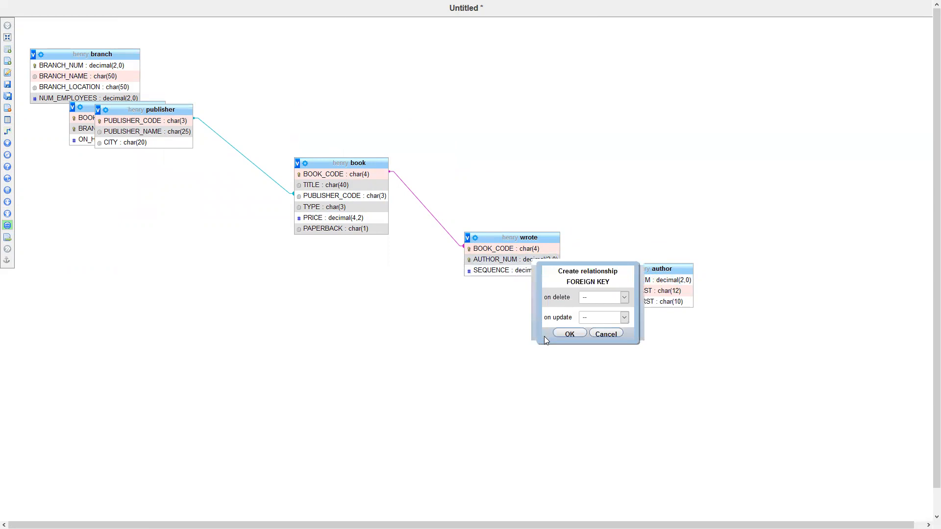
{"action": "left_click", "coordinate": [624, 298]}
{"action": "left_click", "coordinate": [611, 347]}
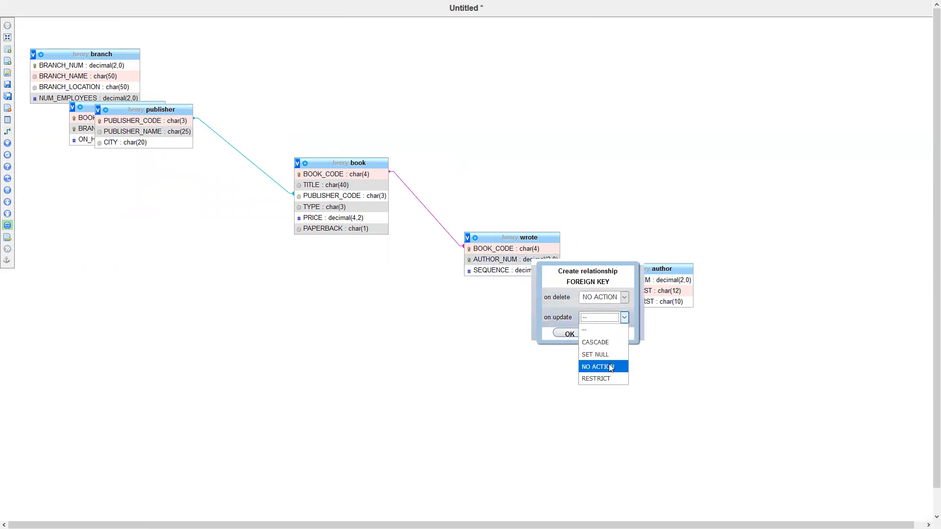
{"action": "left_click", "coordinate": [608, 366]}
{"action": "left_click", "coordinate": [570, 335]}
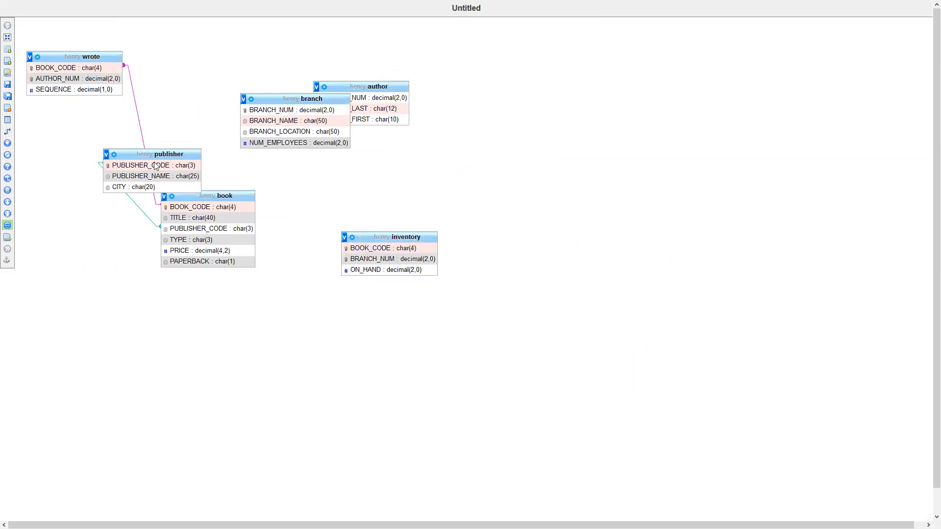
- Spread the tables out, placing publisher below inventory, book beside them, and wrote and author in sequence beyond book
{"action": "left_click_drag", "start_coordinate": [131, 159], "coordinate": [555, 258]}
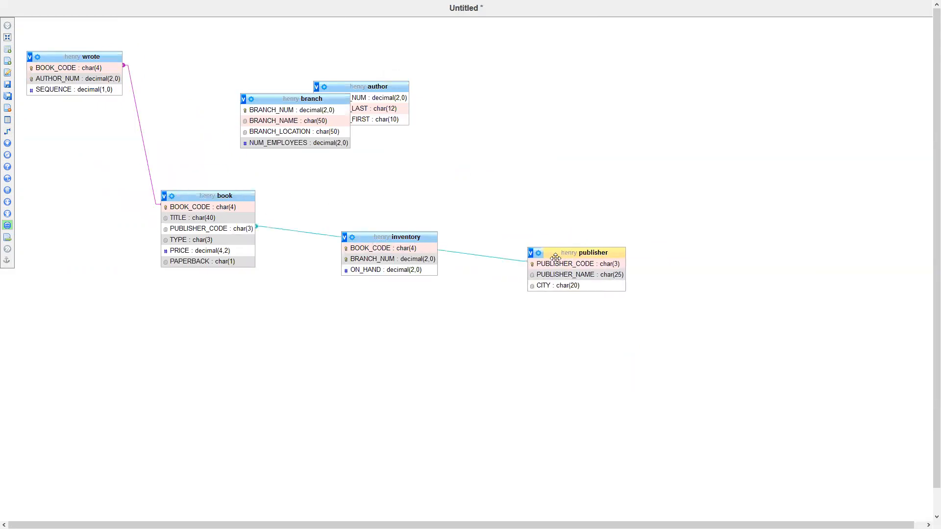
{"action": "left_click_drag", "start_coordinate": [243, 195], "coordinate": [486, 230]}
{"action": "left_click_drag", "start_coordinate": [378, 237], "coordinate": [255, 232]}
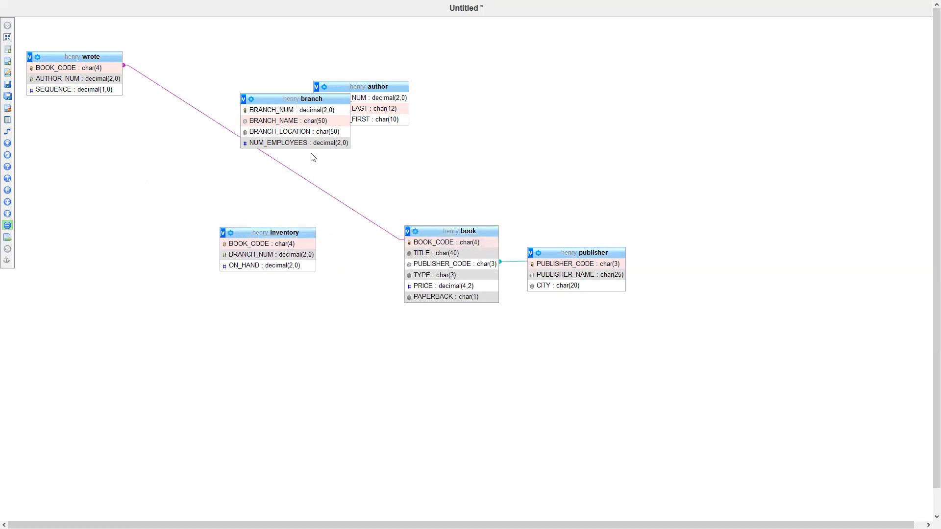
{"action": "left_click_drag", "start_coordinate": [79, 56], "coordinate": [891, 431]}
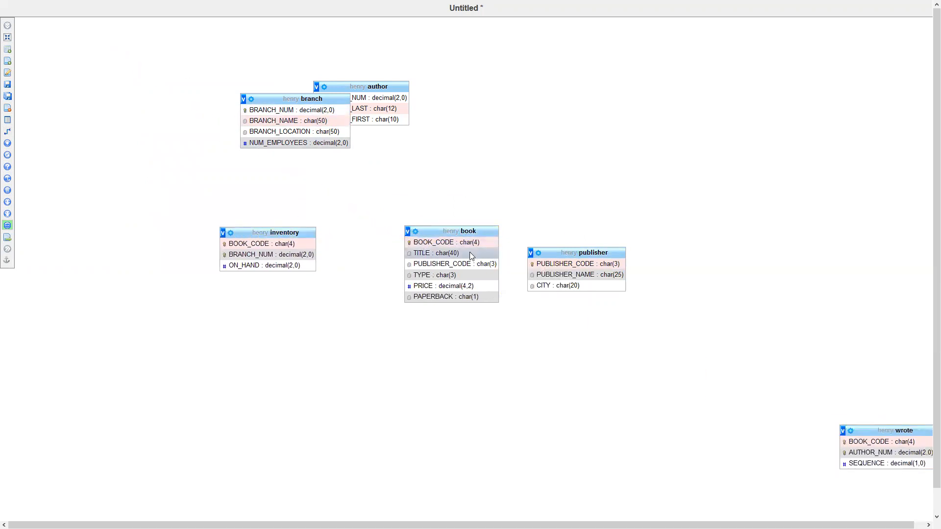
{"action": "left_click_drag", "start_coordinate": [580, 254], "coordinate": [669, 221]}
{"action": "left_click_drag", "start_coordinate": [906, 504], "coordinate": [543, 311]}
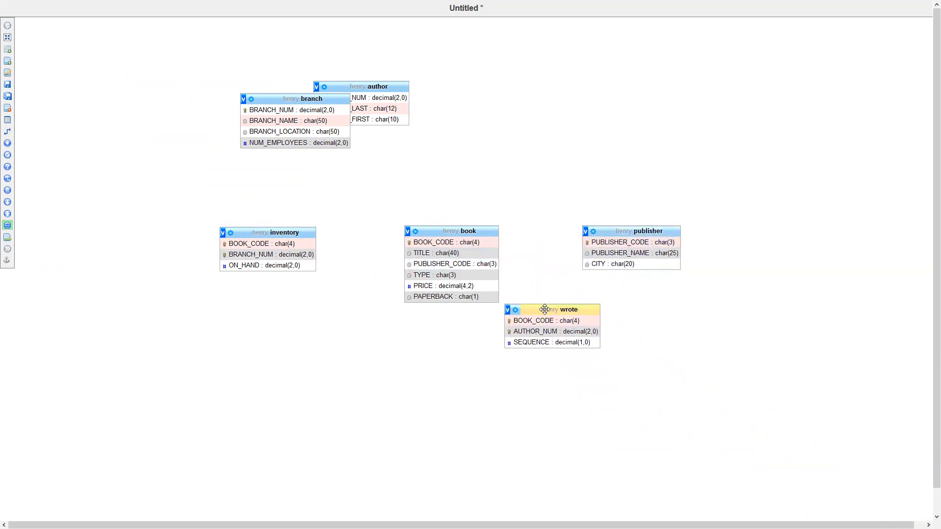
{"action": "left_click_drag", "start_coordinate": [458, 231], "coordinate": [441, 231]}
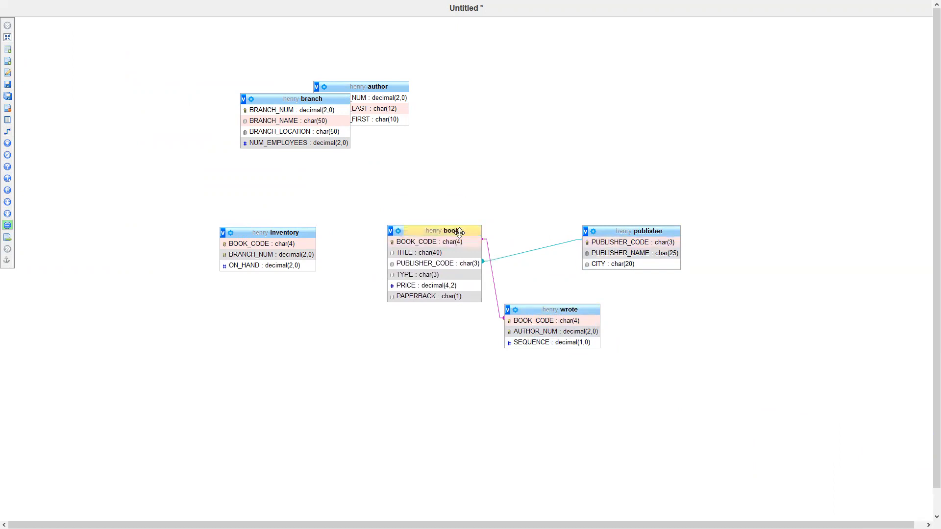
{"action": "left_click_drag", "start_coordinate": [548, 312], "coordinate": [550, 295]}
{"action": "left_click_drag", "start_coordinate": [635, 251], "coordinate": [279, 342]}
{"action": "left_click_drag", "start_coordinate": [385, 86], "coordinate": [692, 323]}
- Try to create a foreign-key relationship from wrote's AUTHOR_NUM to author's AUTHOR_NUM with NO ACTION on delete and update
{"action": "left_click", "coordinate": [9, 132]}
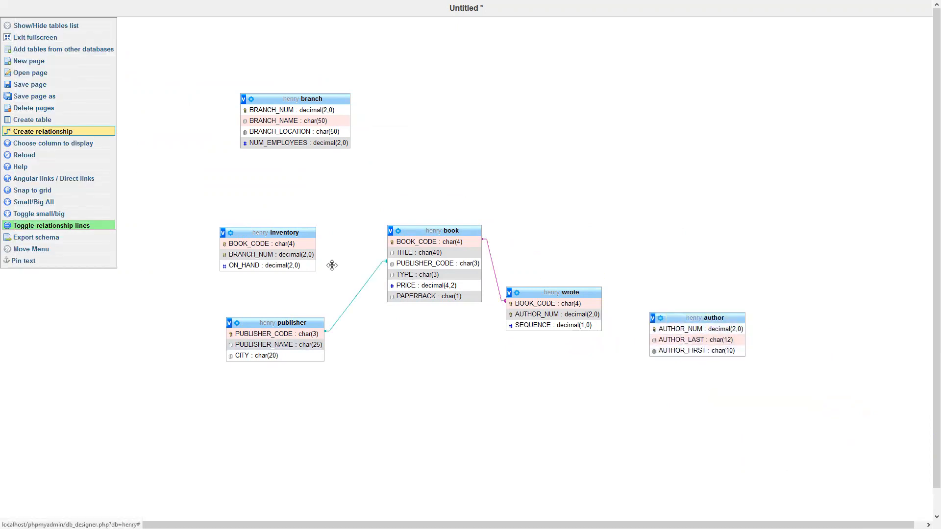
{"action": "left_click", "coordinate": [539, 316]}
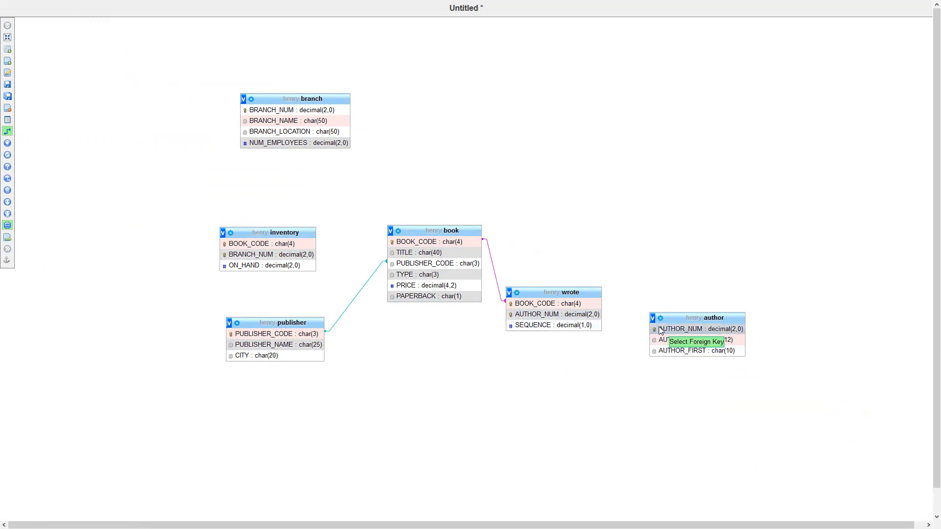
{"action": "left_click", "coordinate": [659, 328]}
{"action": "left_click", "coordinate": [697, 403]}
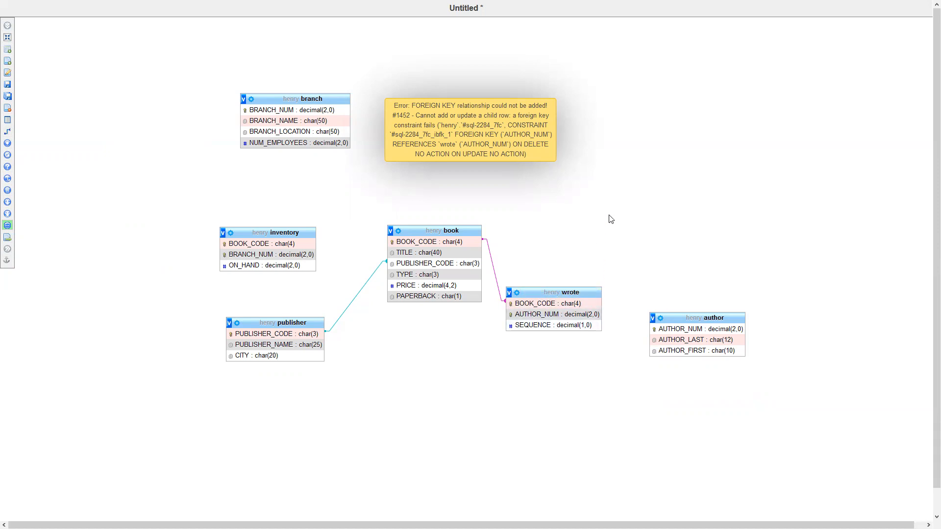
- Shift branch and inventory clear of book and relate book's BOOK_CODE to inventory's BOOK_CODE with NO ACTION on delete and update
{"action": "left_click_drag", "start_coordinate": [291, 99], "coordinate": [231, 98]}
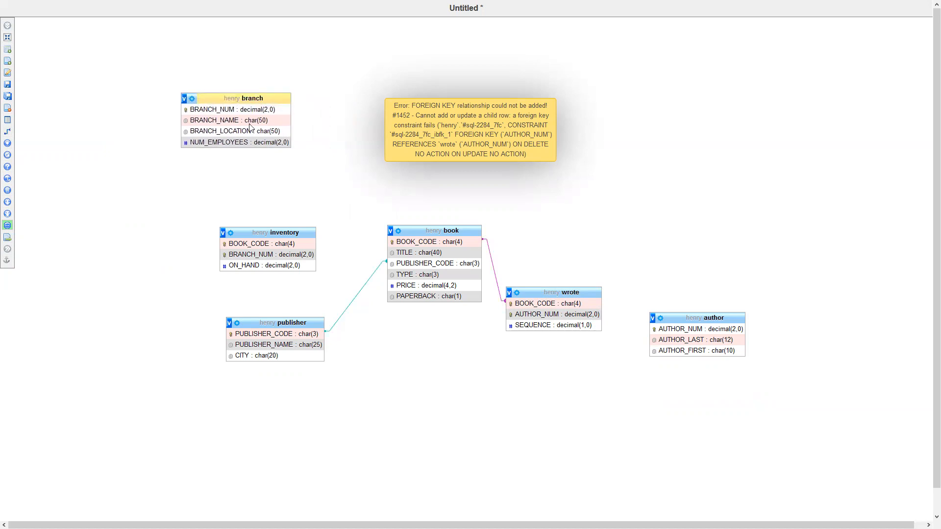
{"action": "left_click_drag", "start_coordinate": [291, 224], "coordinate": [310, 194]}
{"action": "left_click", "coordinate": [7, 132]}
{"action": "left_click", "coordinate": [398, 243]}
{"action": "left_click", "coordinate": [291, 209]}
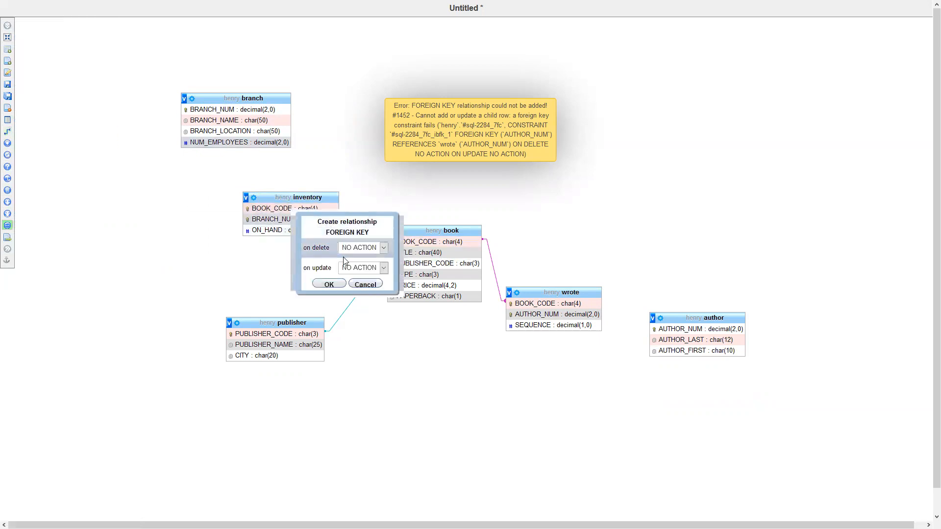
{"action": "left_click", "coordinate": [339, 283]}
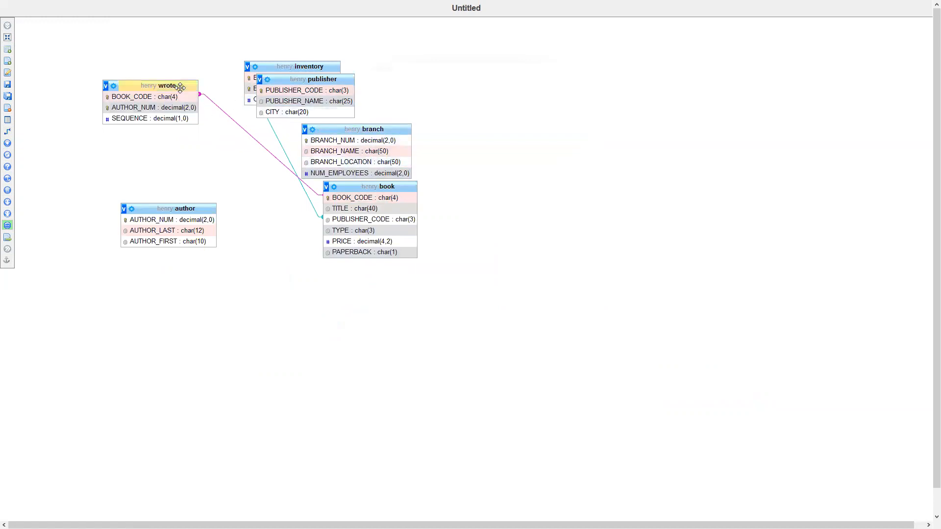
- Separate the reshuffled tables into a branch, inventory, book, wrote, author diagonal, with publisher moved well below book
{"action": "left_click_drag", "start_coordinate": [181, 84], "coordinate": [822, 383]}
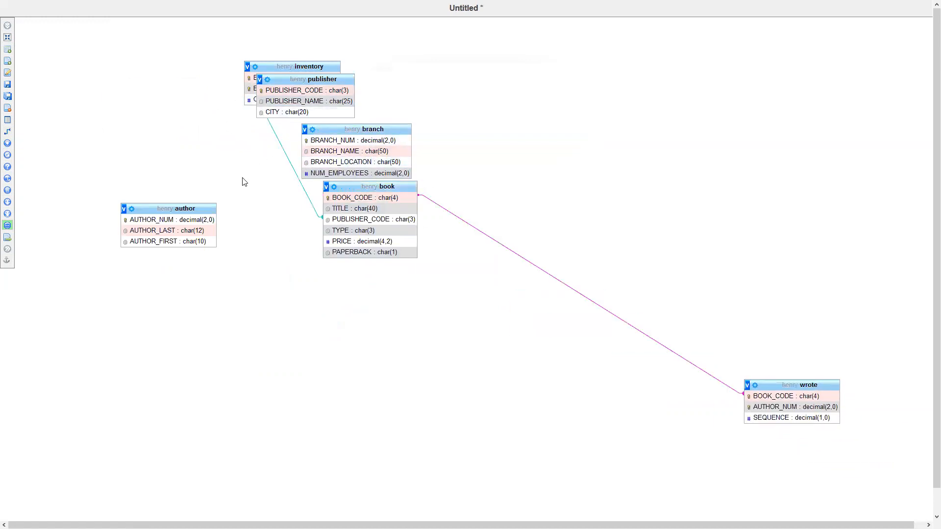
{"action": "left_click_drag", "start_coordinate": [198, 204], "coordinate": [420, 268]}
{"action": "left_click_drag", "start_coordinate": [792, 383], "coordinate": [571, 242]}
{"action": "left_click_drag", "start_coordinate": [884, 375], "coordinate": [669, 282]}
{"action": "left_click_drag", "start_coordinate": [318, 79], "coordinate": [235, 185]}
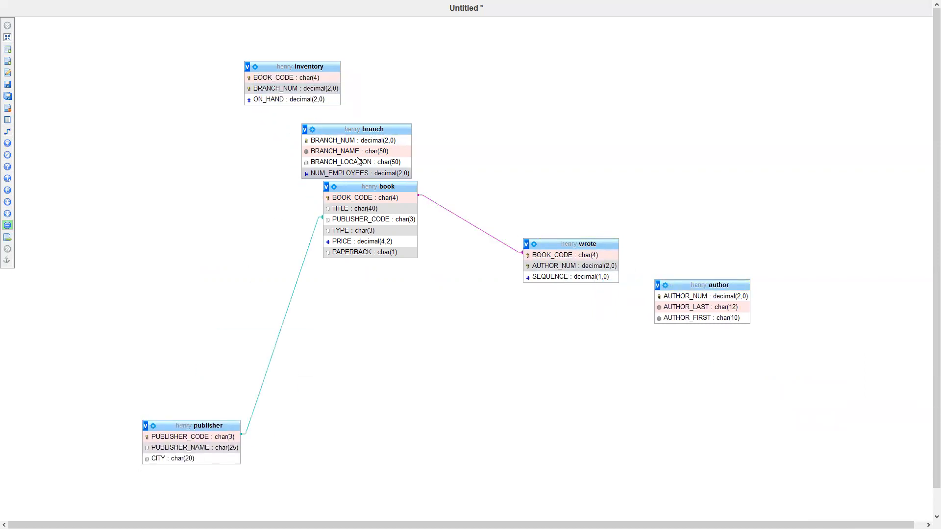
{"action": "left_click_drag", "start_coordinate": [312, 68], "coordinate": [252, 61]}
{"action": "left_click_drag", "start_coordinate": [351, 131], "coordinate": [254, 101]}
{"action": "left_click_drag", "start_coordinate": [246, 186], "coordinate": [266, 142]}
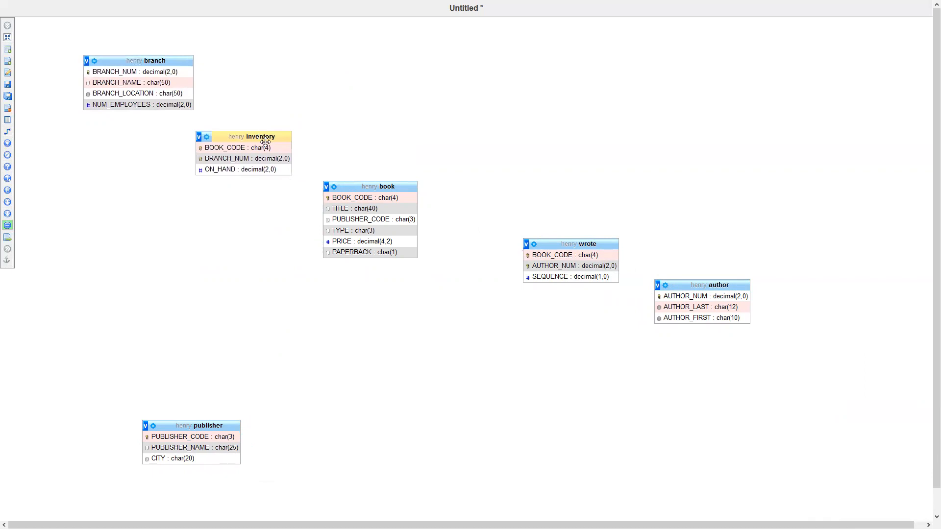
- Create a foreign-key relationship from branch's BRANCH_NUM to inventory's BRANCH_NUM with NO ACTION on delete and update
{"action": "left_click", "coordinate": [29, 131]}
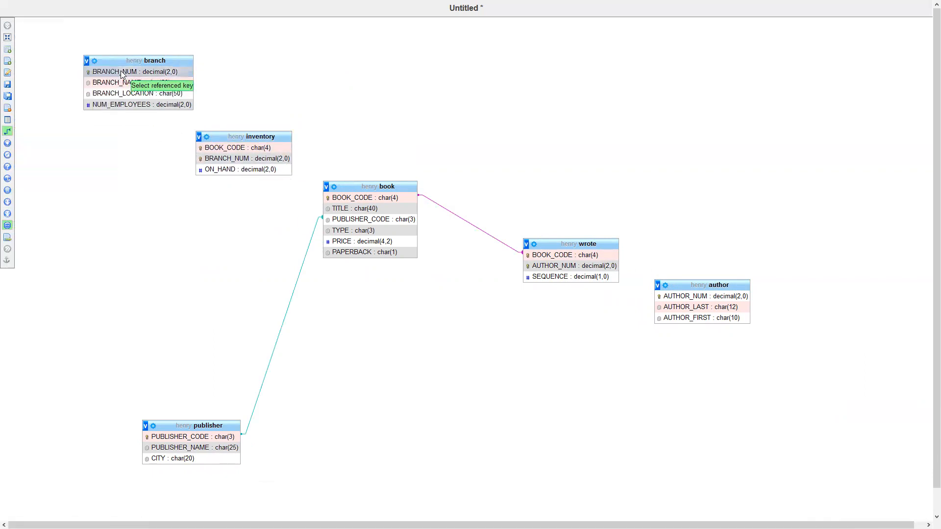
{"action": "left_click", "coordinate": [123, 73]}
{"action": "left_click", "coordinate": [202, 160]}
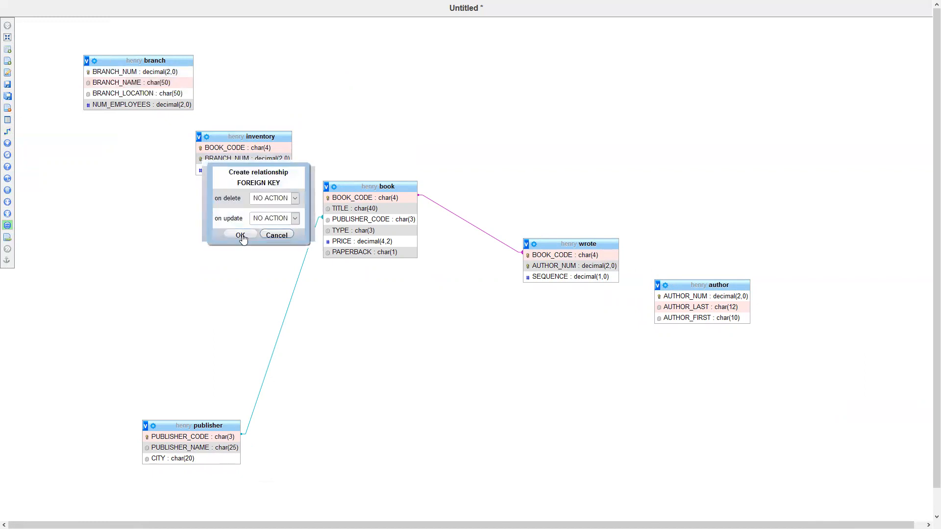
{"action": "left_click", "coordinate": [241, 235]}
- Move the branch and publisher tables aside, then reload the henry designer and show it in full-screen view
{"action": "left_click_drag", "start_coordinate": [221, 173], "coordinate": [192, 90]}
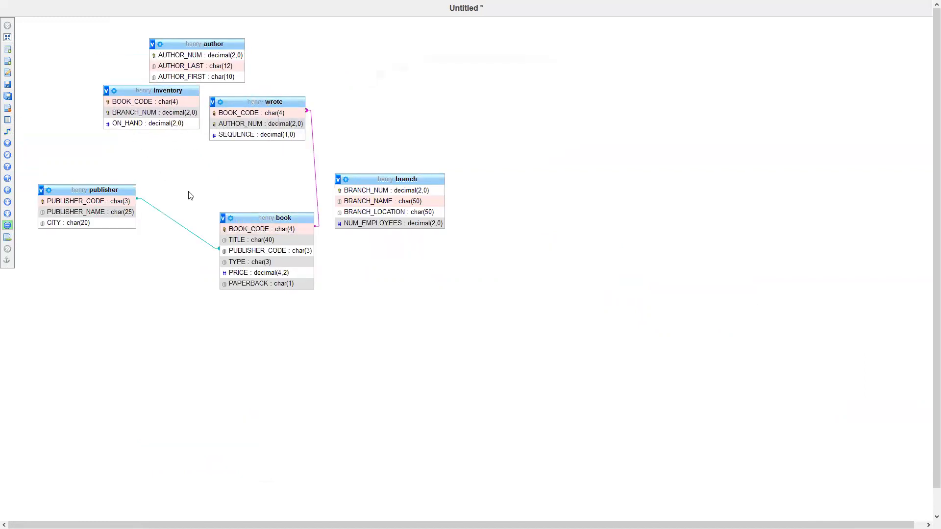
{"action": "left_click_drag", "start_coordinate": [388, 180], "coordinate": [232, 74]}
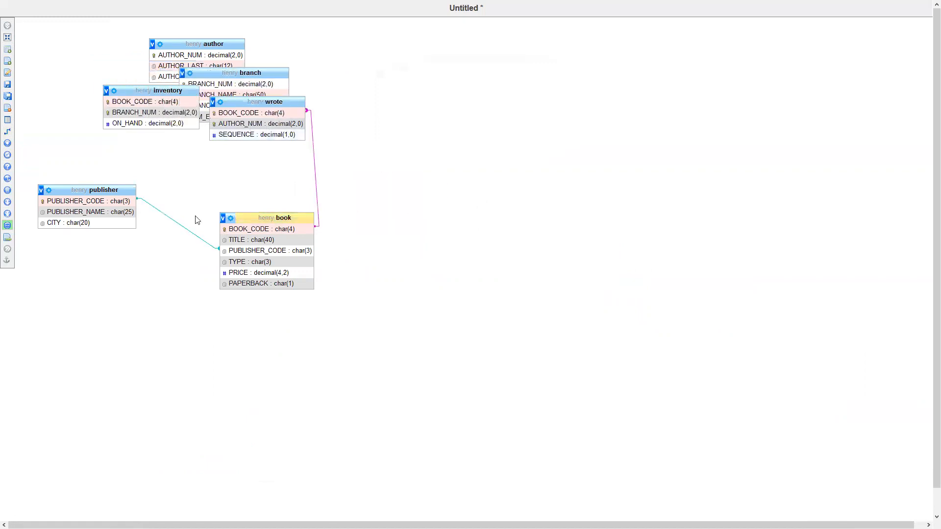
{"action": "left_click_drag", "start_coordinate": [126, 190], "coordinate": [511, 489]}
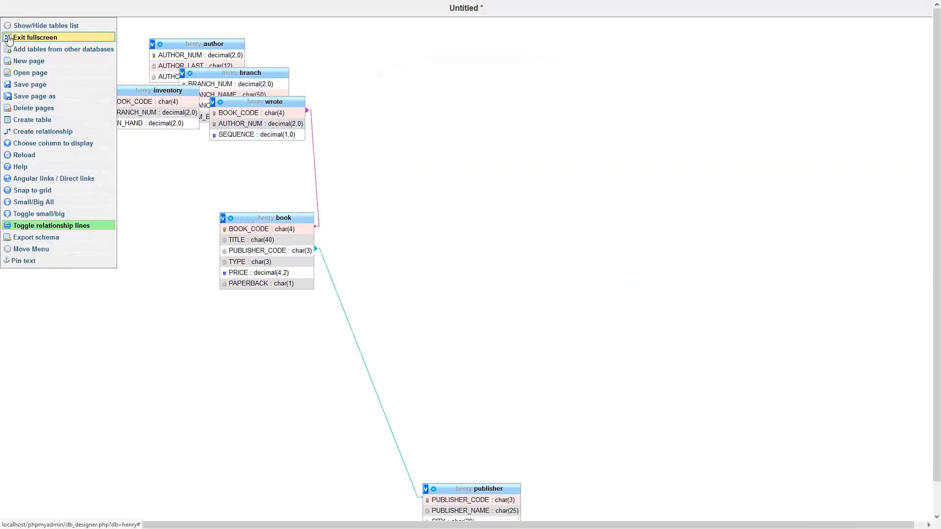
{"action": "left_click", "coordinate": [6, 37]}
{"action": "left_click", "coordinate": [220, 81]}
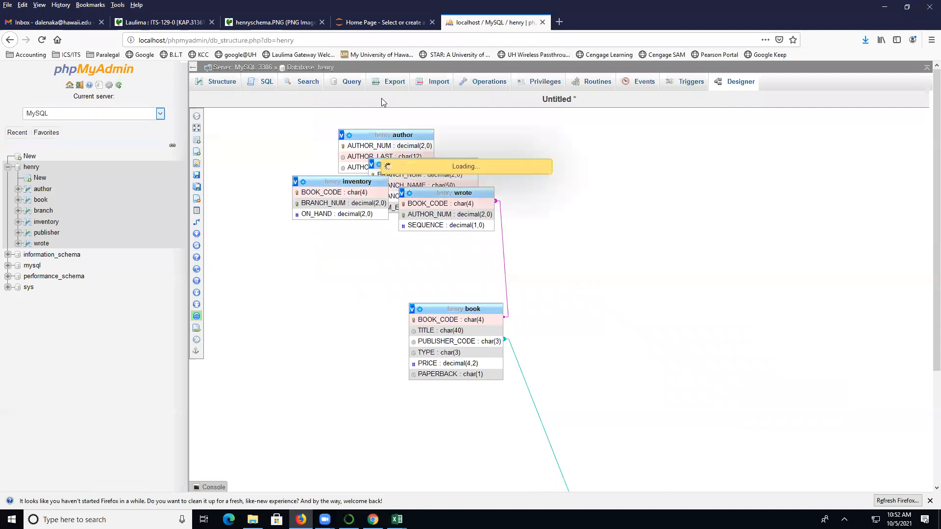
{"action": "left_click", "coordinate": [725, 88]}
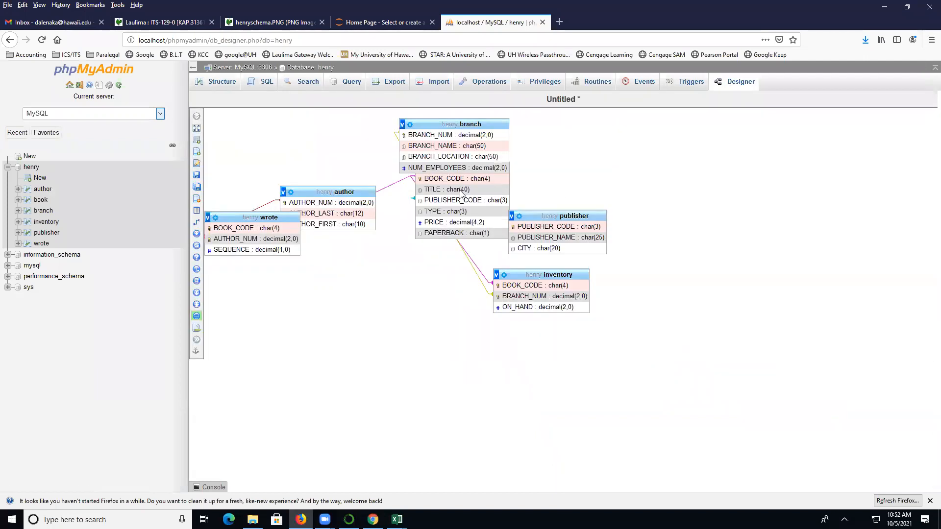
{"action": "left_click", "coordinate": [196, 128]}
- Pull branch away from book, line up wrote and author to the right of book, and place publisher to its lower left
{"action": "left_click_drag", "start_coordinate": [283, 29], "coordinate": [572, 168]}
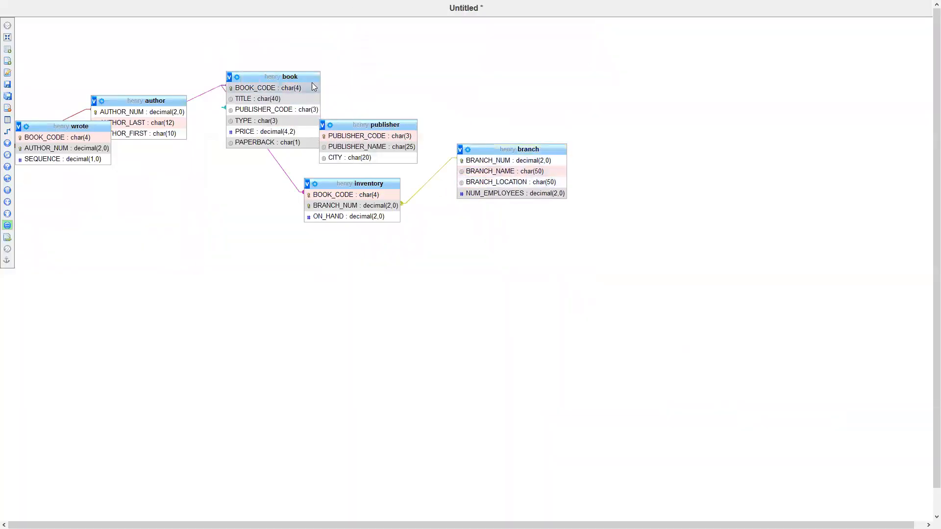
{"action": "left_click_drag", "start_coordinate": [301, 80], "coordinate": [273, 153]}
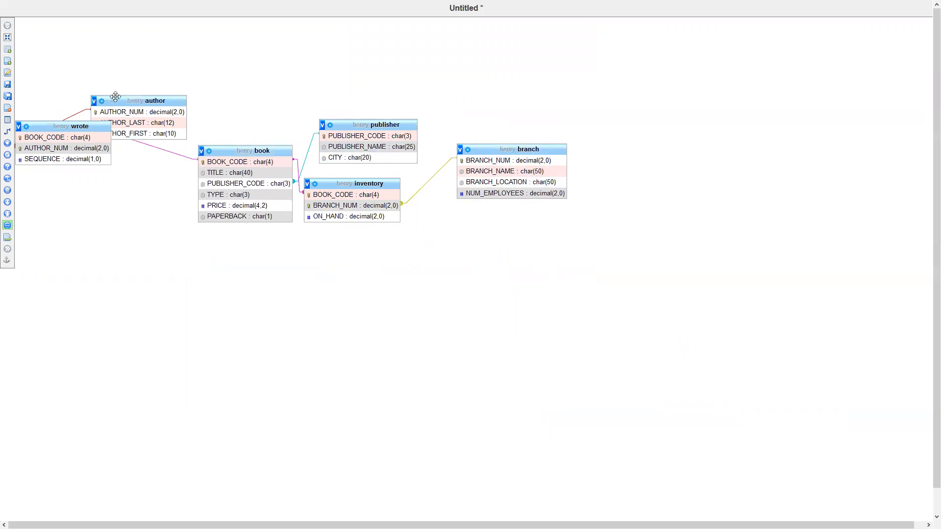
{"action": "left_click_drag", "start_coordinate": [84, 127], "coordinate": [474, 237]}
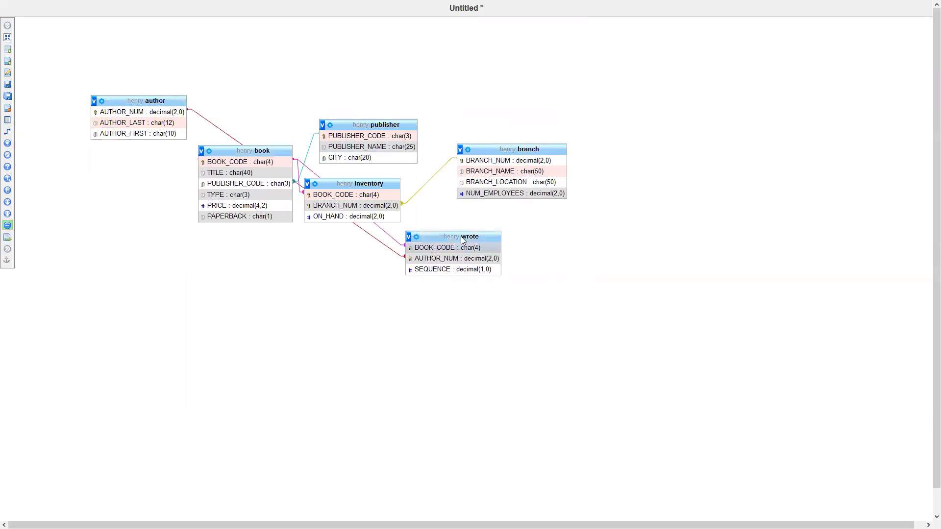
{"action": "left_click_drag", "start_coordinate": [174, 101], "coordinate": [626, 241]}
{"action": "left_click_drag", "start_coordinate": [264, 150], "coordinate": [327, 211]}
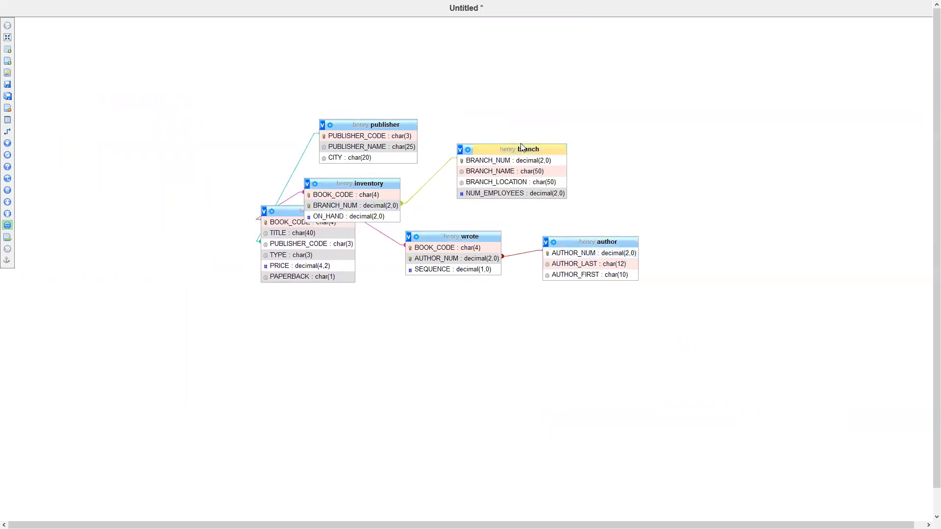
{"action": "left_click_drag", "start_coordinate": [392, 124], "coordinate": [195, 277]}
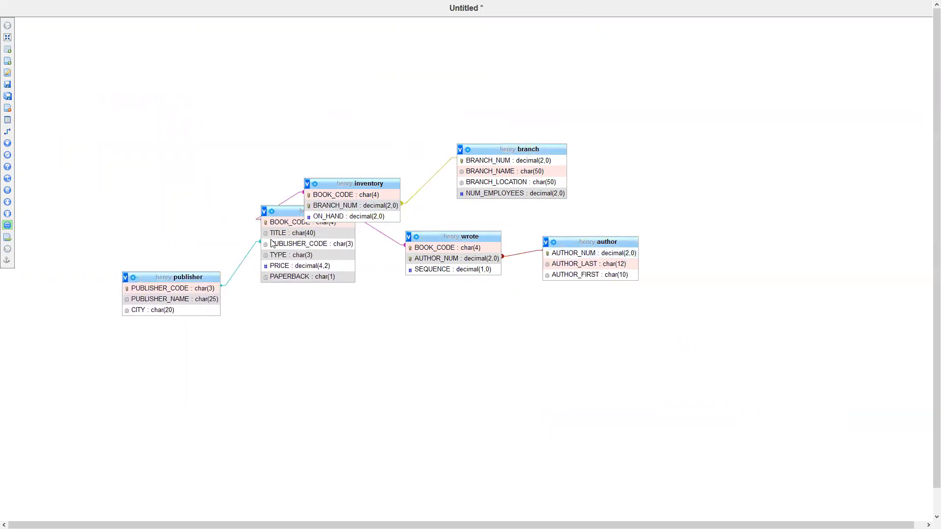
- Arrange branch, inventory, book, wrote and author in a descending diagonal that matches the schema layout
{"action": "left_click_drag", "start_coordinate": [344, 185], "coordinate": [213, 143]}
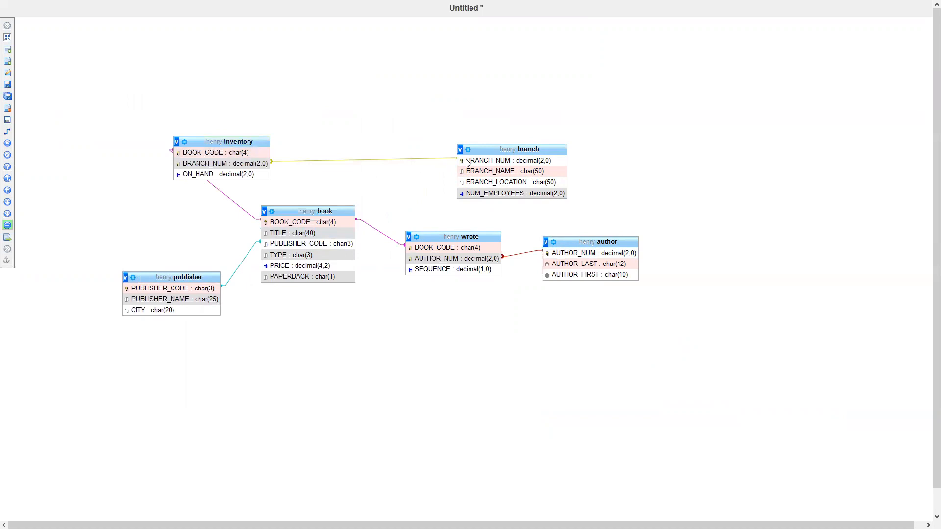
{"action": "left_click_drag", "start_coordinate": [521, 148], "coordinate": [121, 78]}
{"action": "left_click_drag", "start_coordinate": [228, 135], "coordinate": [251, 118]}
{"action": "left_click_drag", "start_coordinate": [311, 211], "coordinate": [367, 157]}
{"action": "left_click_drag", "start_coordinate": [447, 233], "coordinate": [483, 199]}
{"action": "left_click_drag", "start_coordinate": [607, 237], "coordinate": [646, 228]}
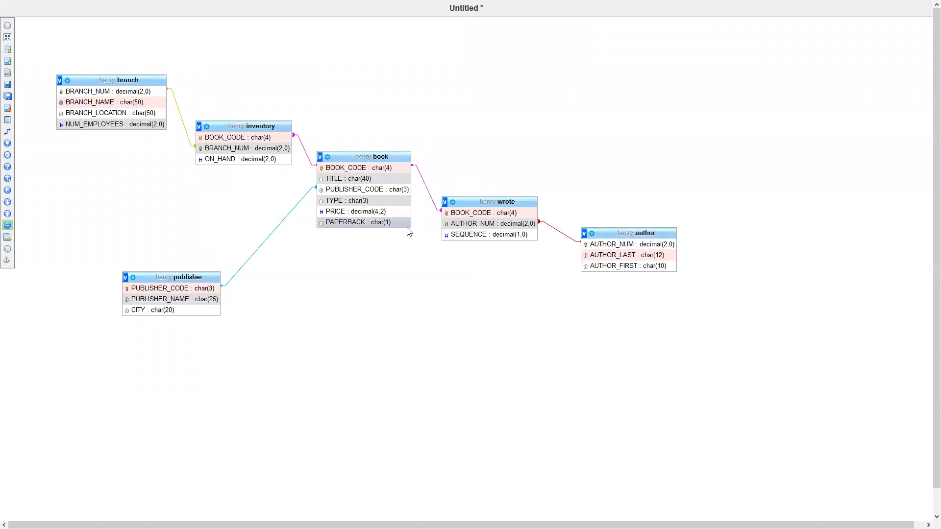
{"action": "key", "text": "alt+Tab"}
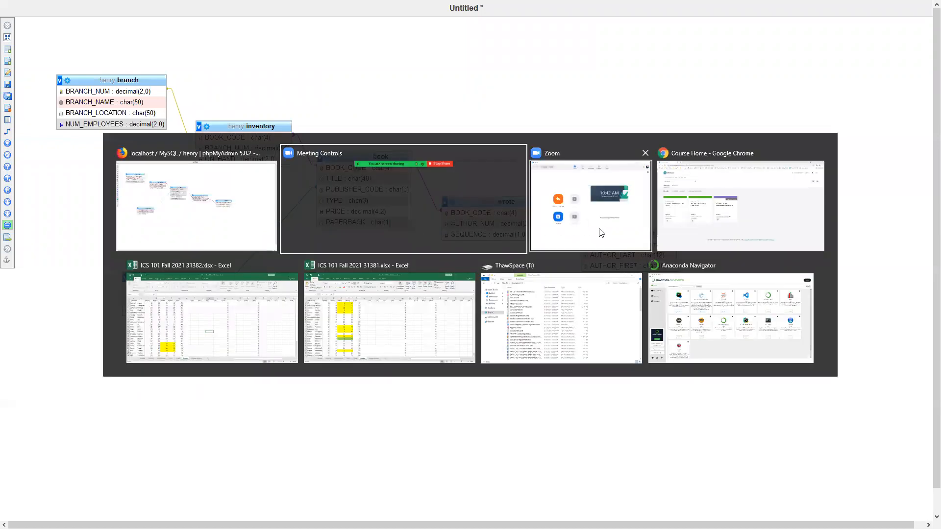
{"action": "left_click", "coordinate": [256, 205]}
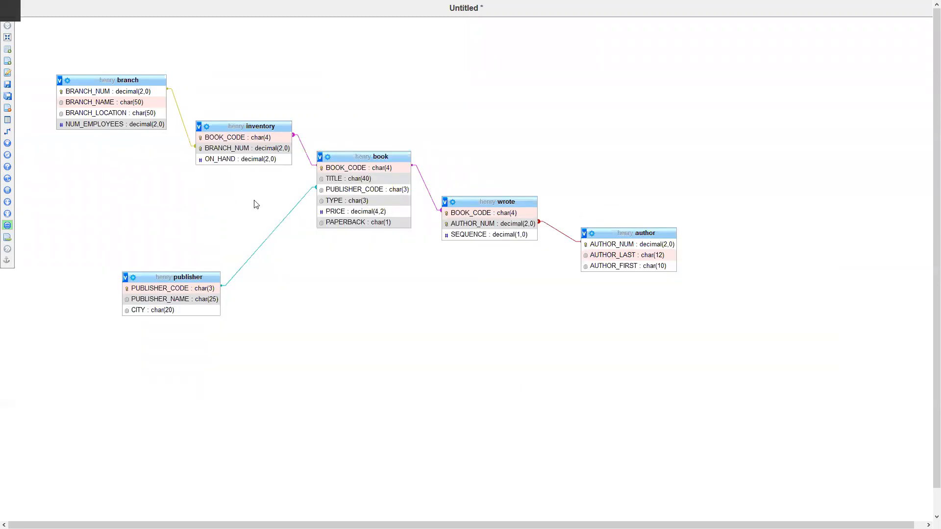
{"action": "key", "text": "alt+Tab"}
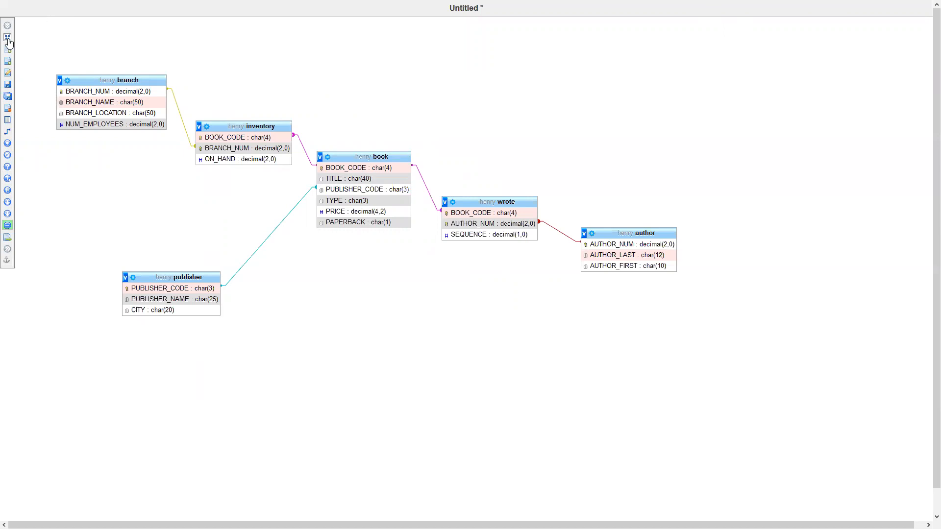
- Try to save the designer page under the name d11
{"action": "mouse_move", "coordinate": [7, 68]}
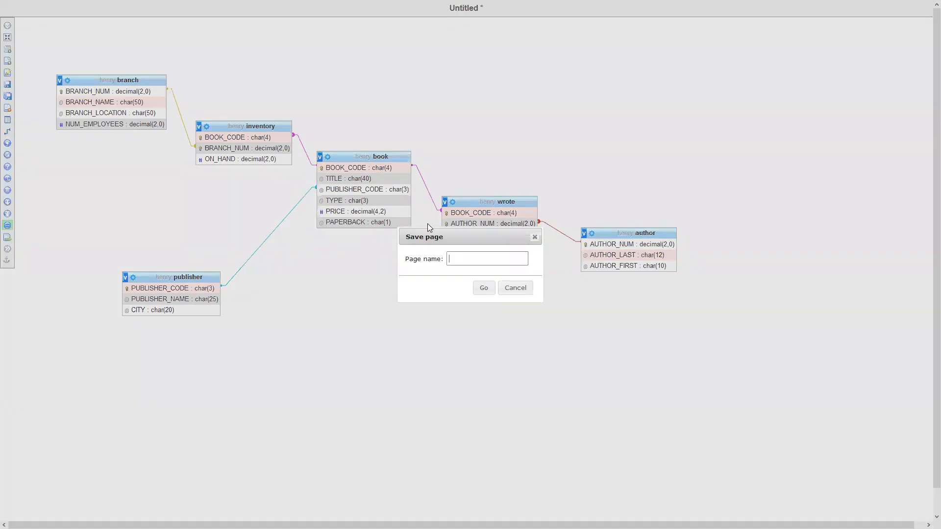
{"action": "type", "text": "d11"}
{"action": "left_click", "coordinate": [483, 288]}
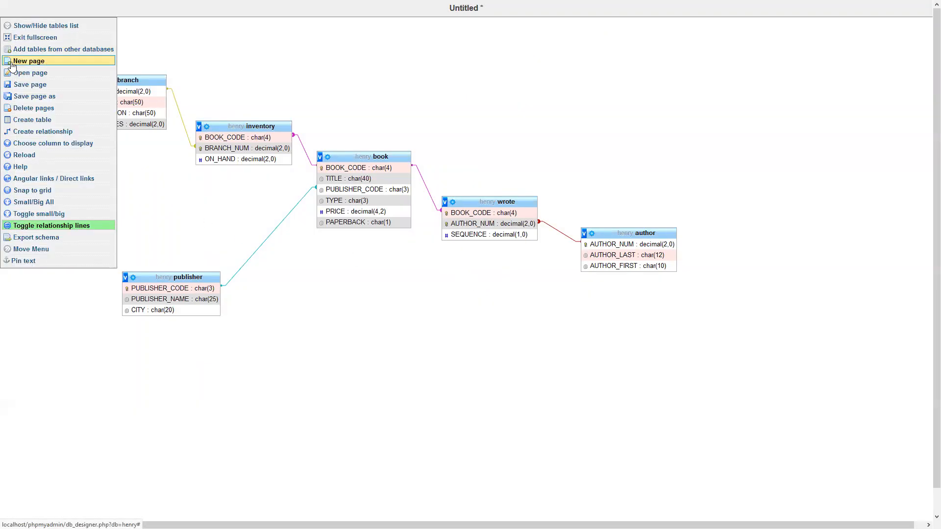
- Leave full-screen view and compare the designer's relationships with the henryschema.PNG diagram
{"action": "left_click", "coordinate": [12, 38]}
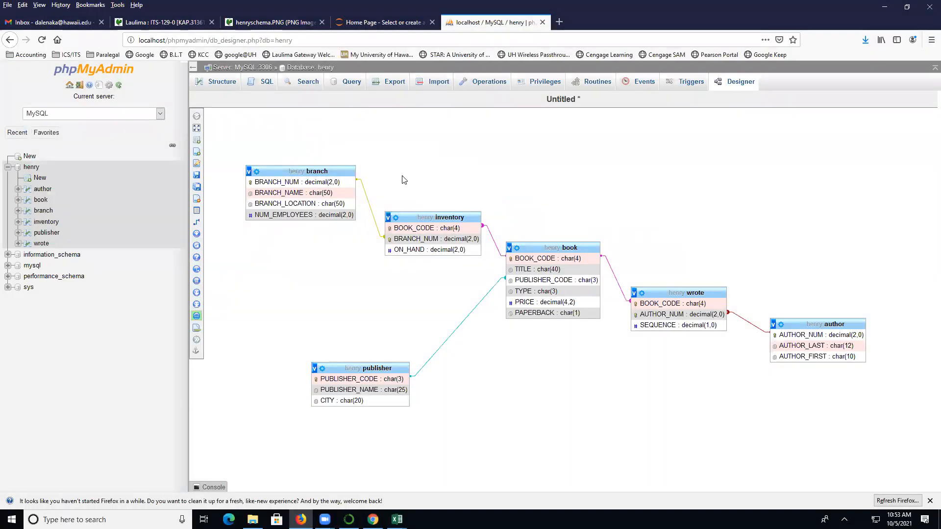
{"action": "left_click", "coordinate": [265, 22]}
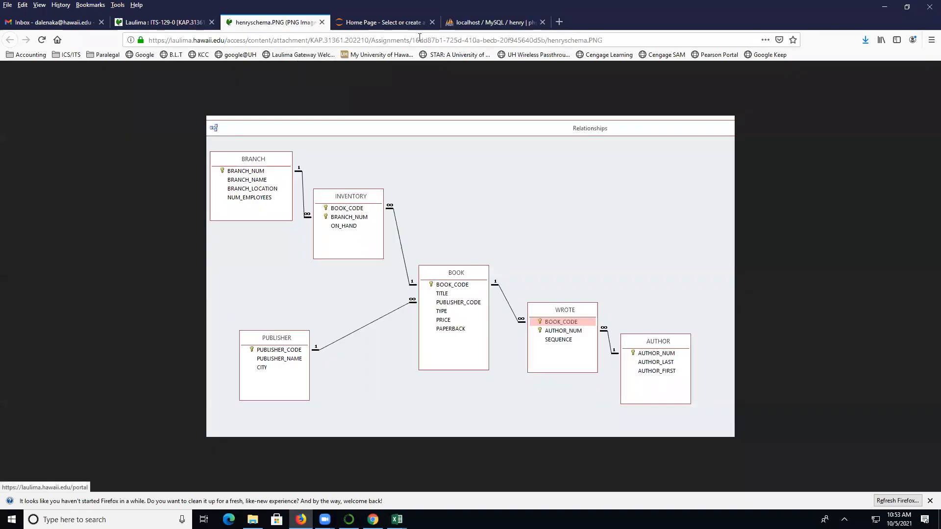
{"action": "left_click", "coordinate": [454, 24]}
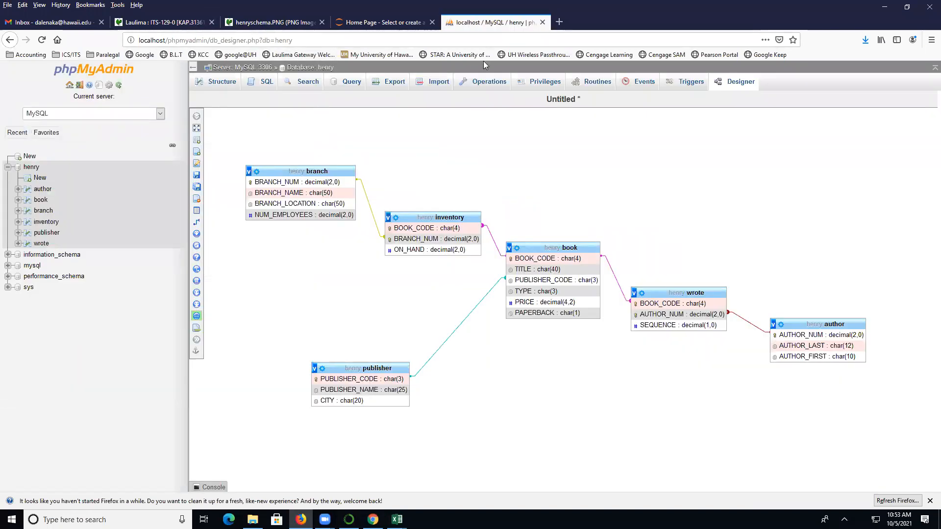